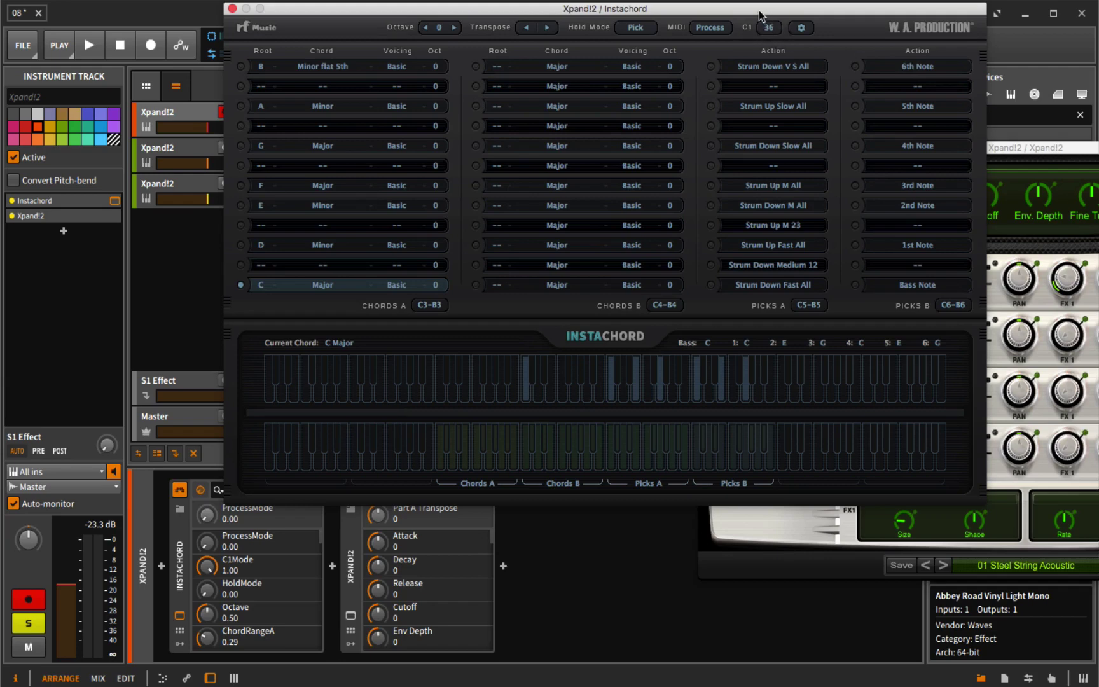
drag(759, 10, 787, 7)
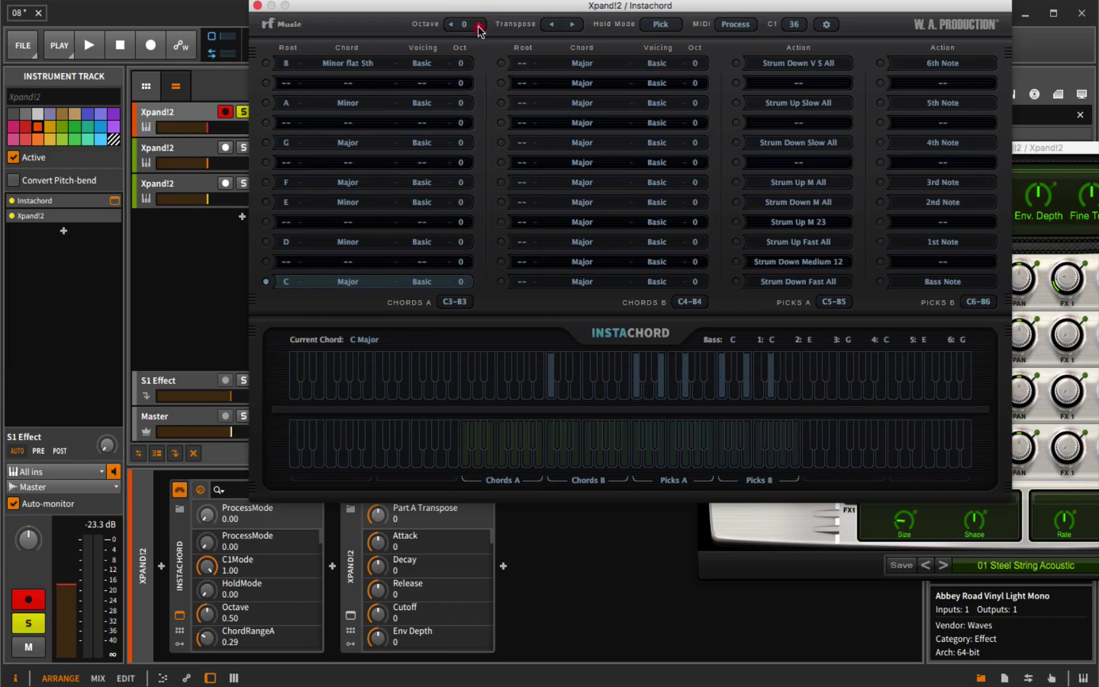
drag(482, 6, 420, 47)
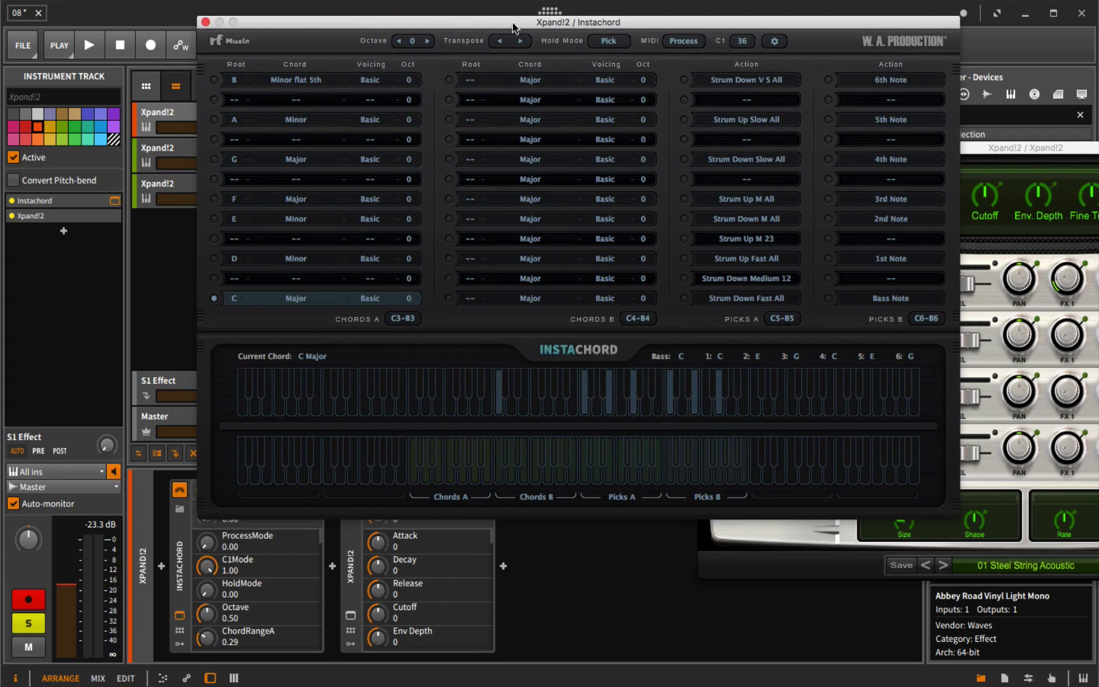
drag(739, 26, 694, 10)
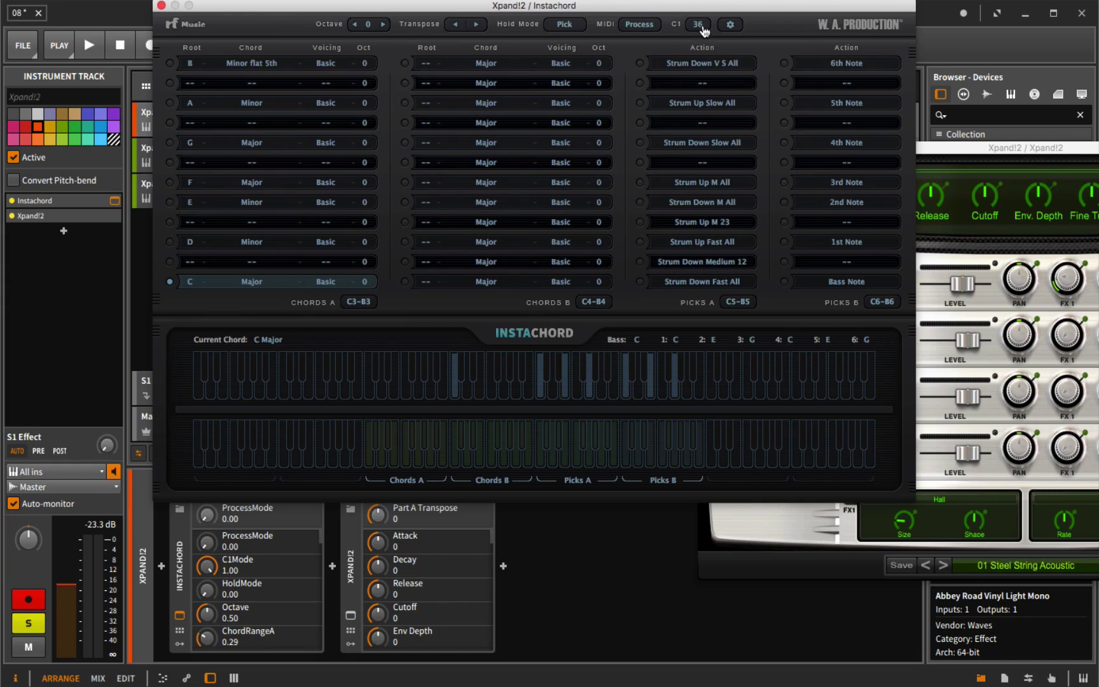
drag(697, 10, 749, 8)
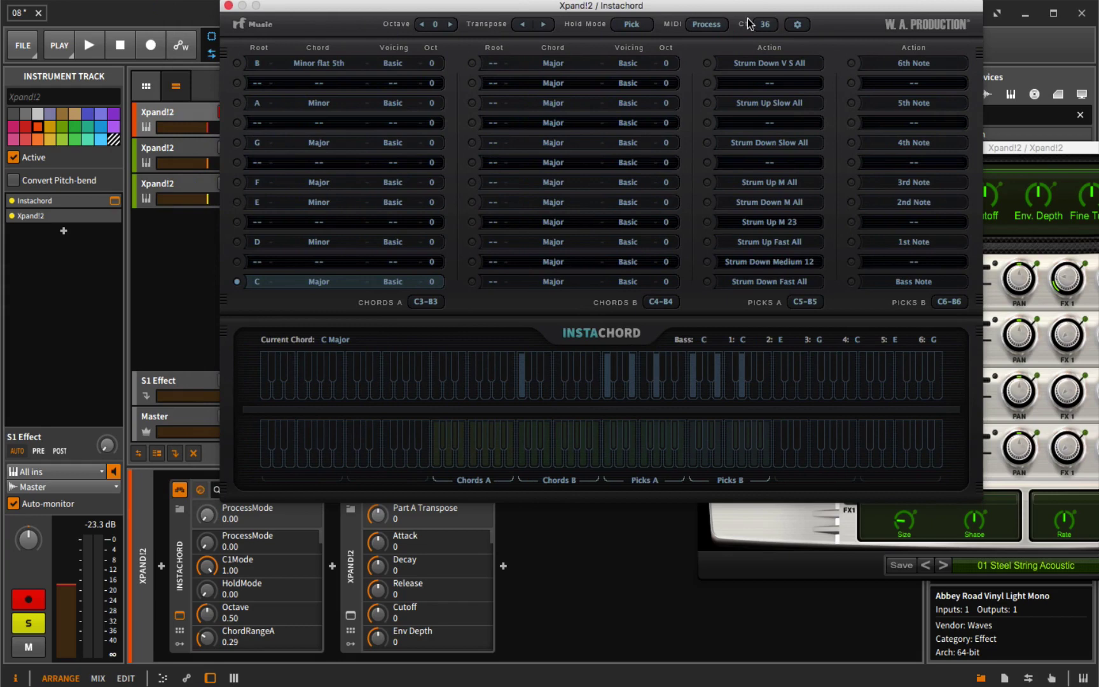
click(766, 30)
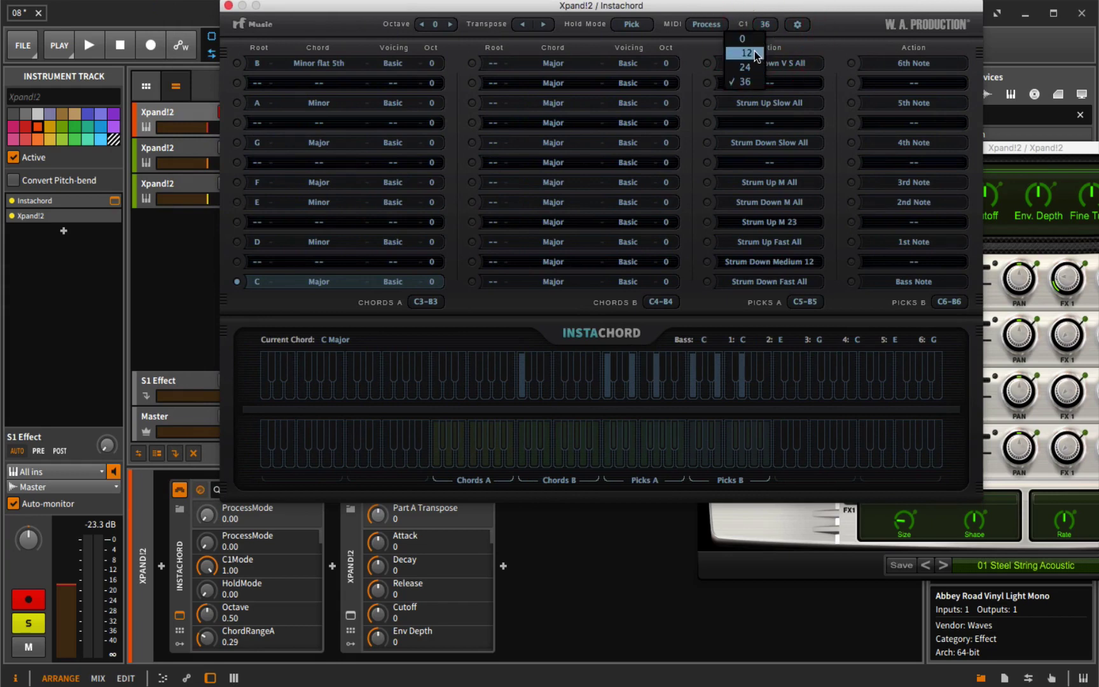
click(805, 5)
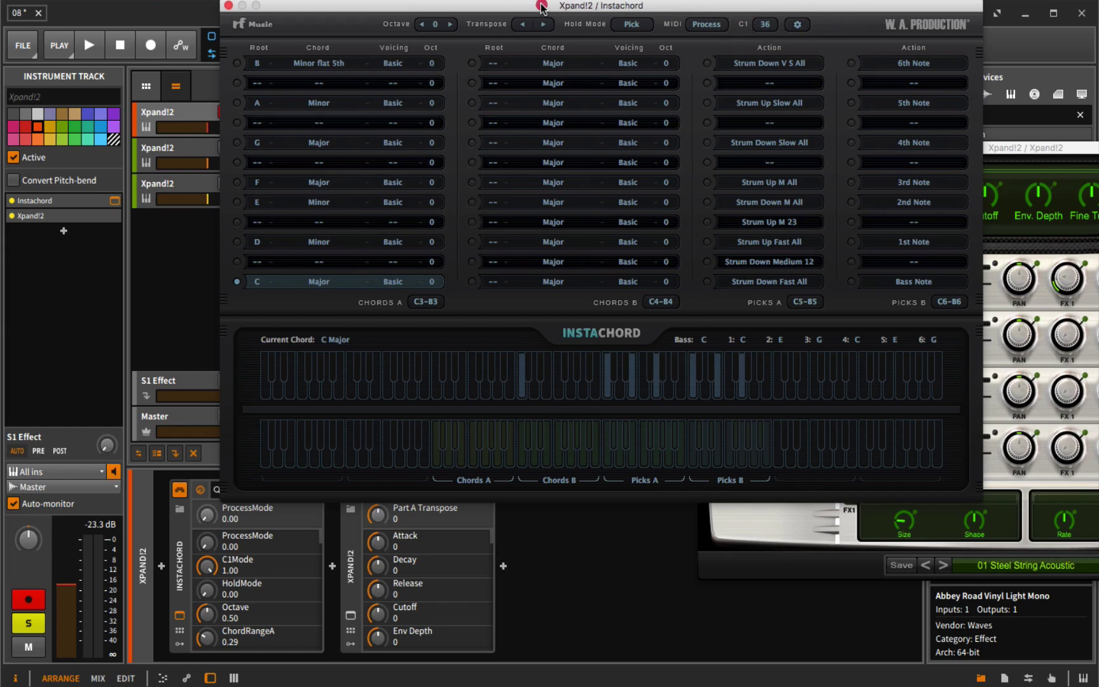
drag(541, 8, 611, 9)
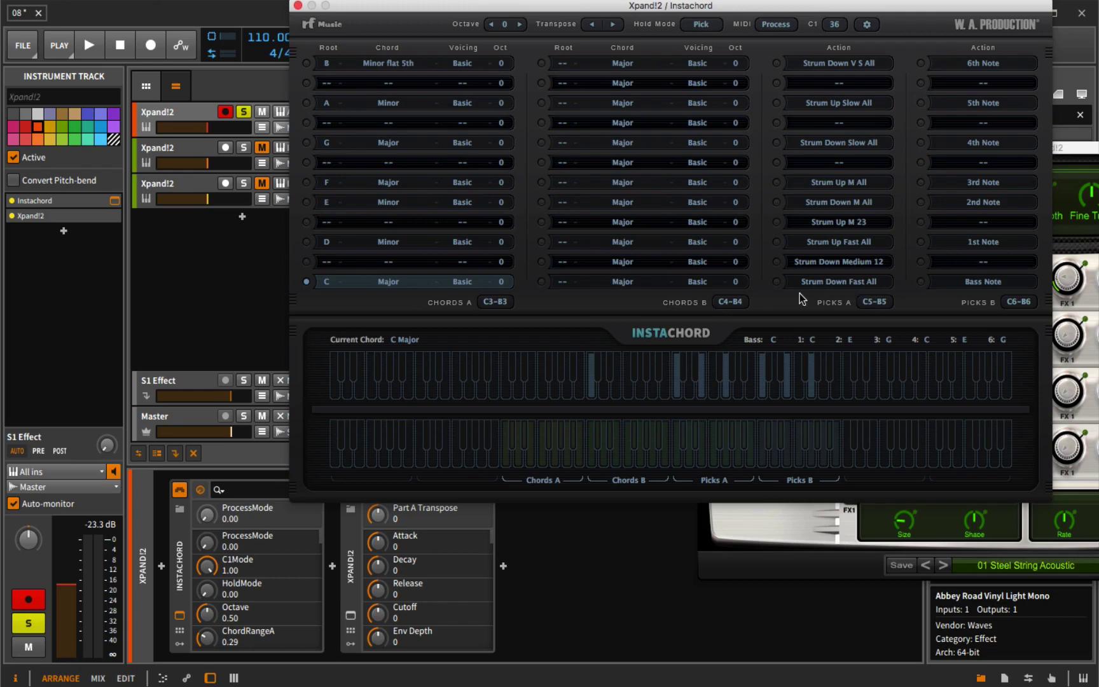
Play the arrangement briefly with the C1 value at 36, and move the Instachord window clear of the transport display
key(space)
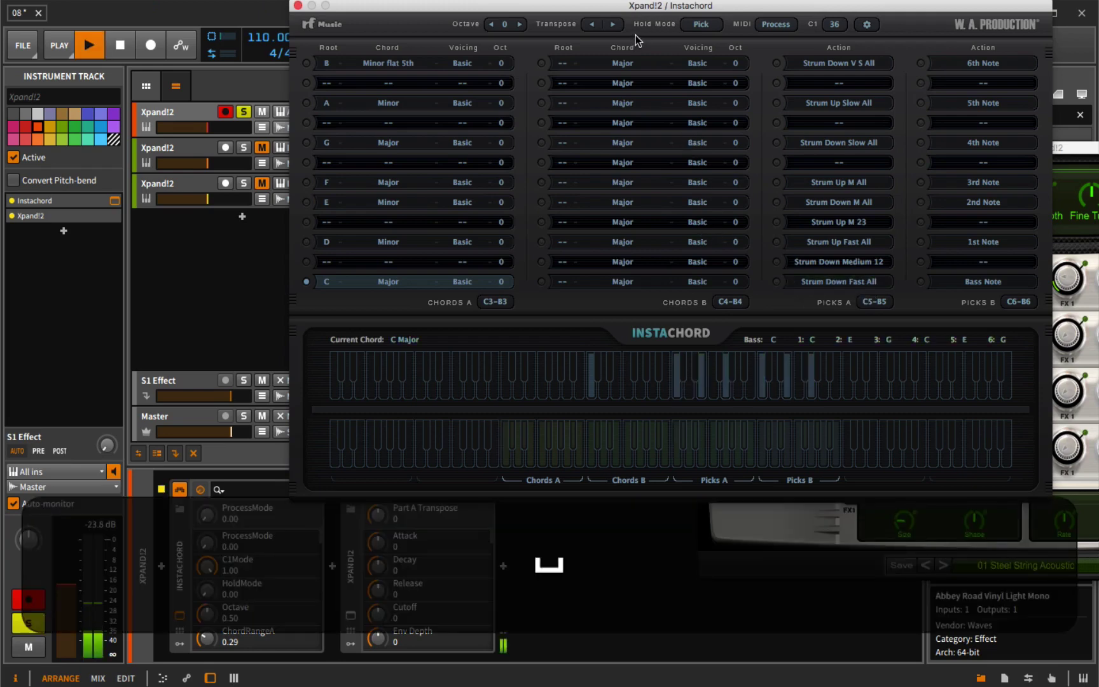
key(space)
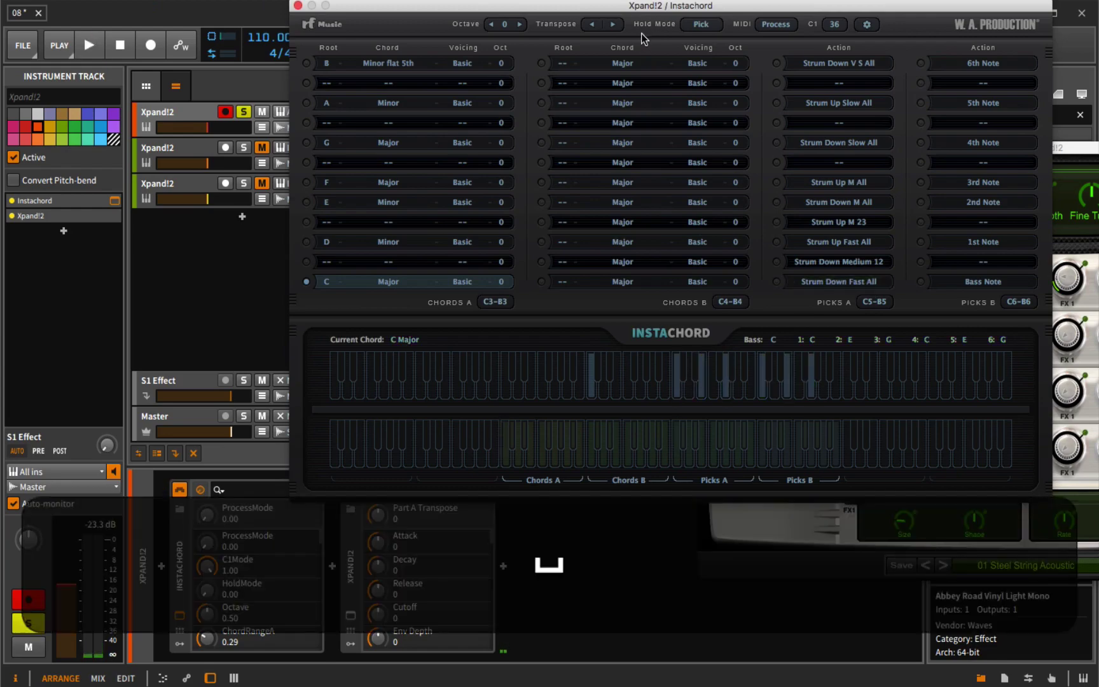
drag(641, 33, 392, 115)
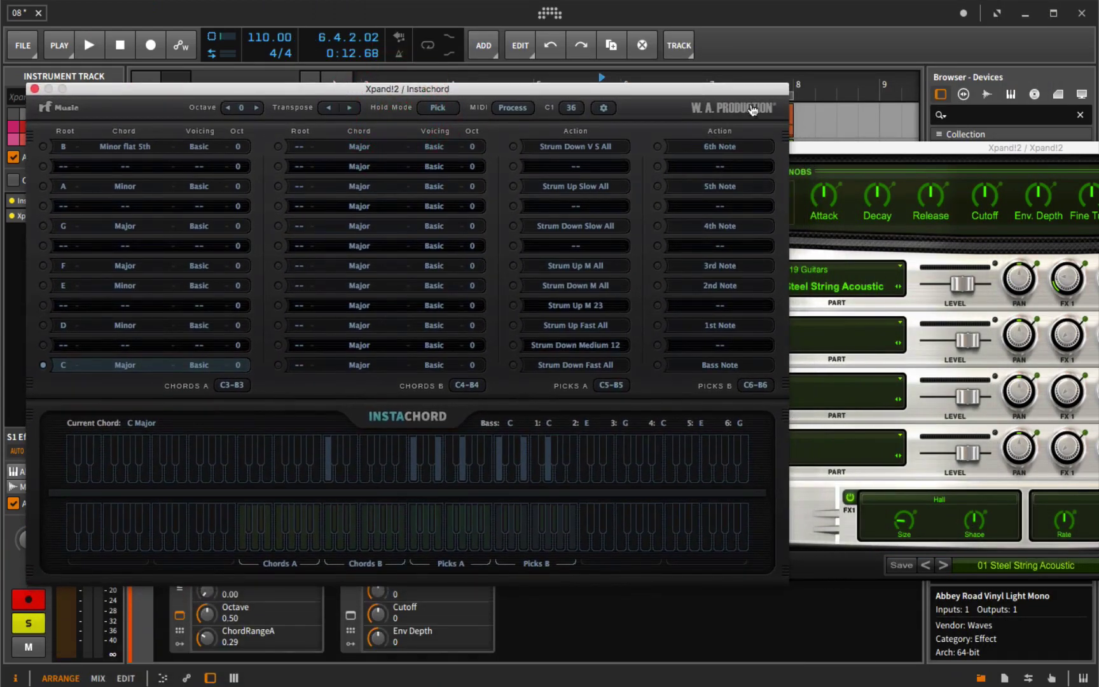
Set Instachord's C1 value to 24 and play the arrangement to hear how the notes trigger
click(570, 109)
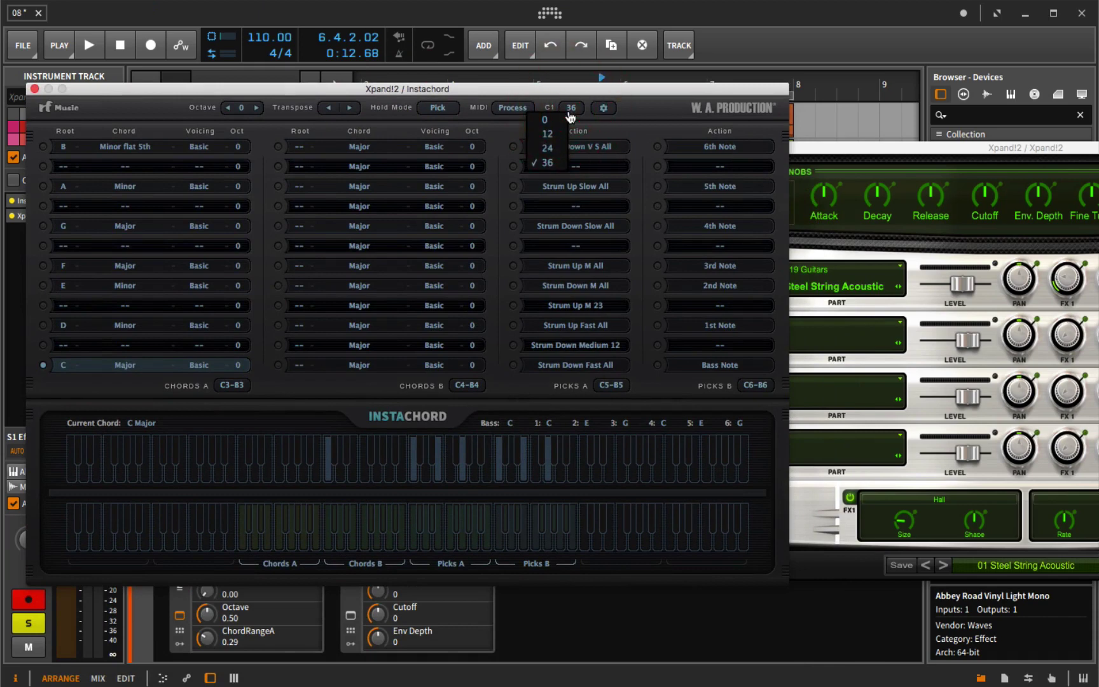
click(552, 147)
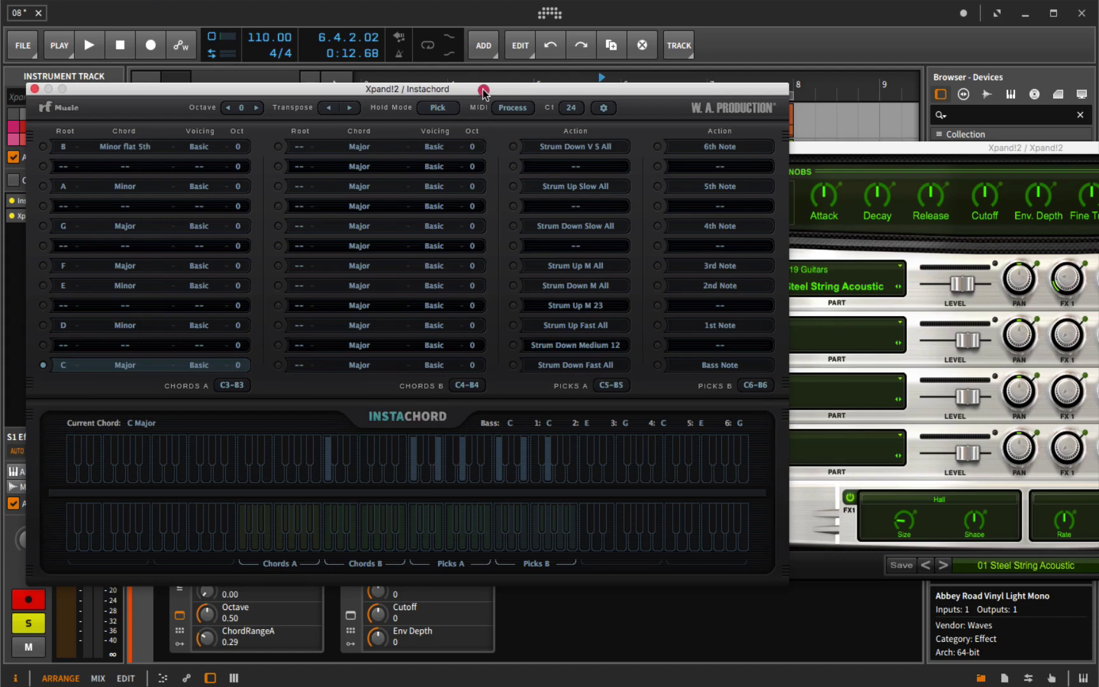
drag(482, 91, 483, 87)
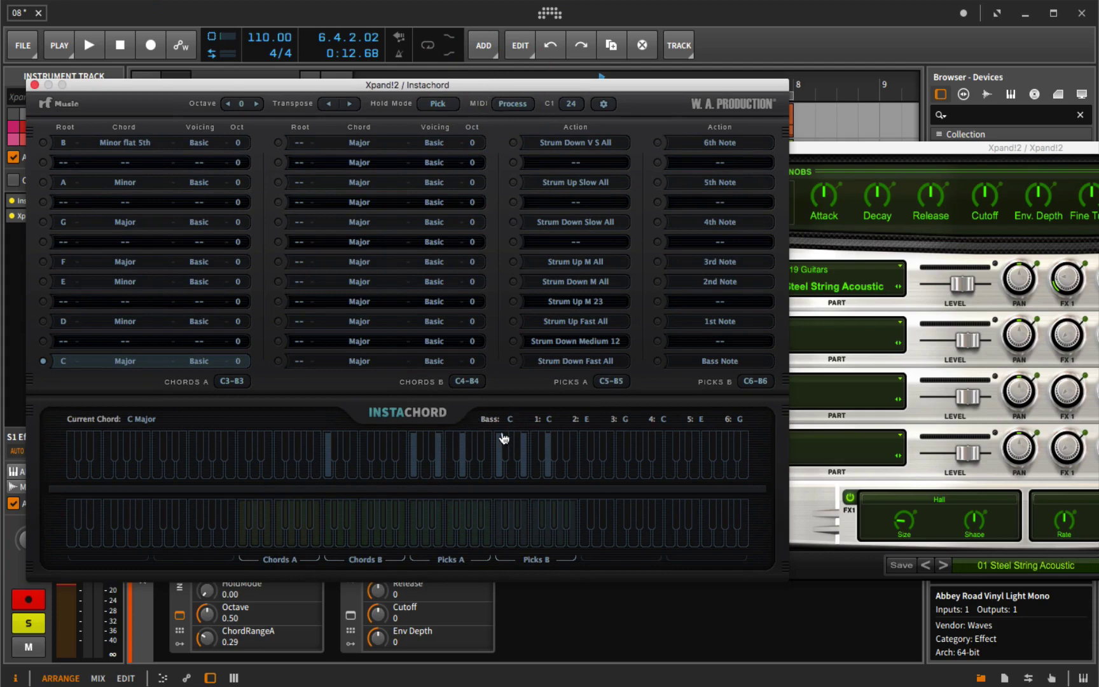
key(space)
key(space)
Set the C1 value to 36 and play the arrangement to compare the triggered keys
click(571, 104)
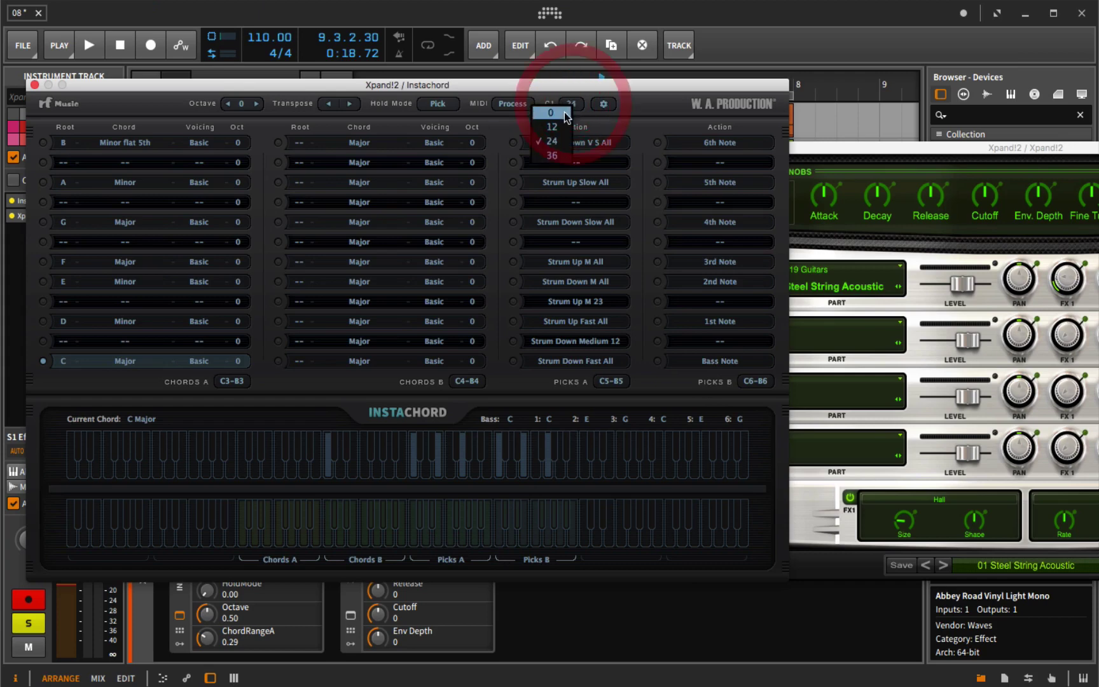
click(553, 155)
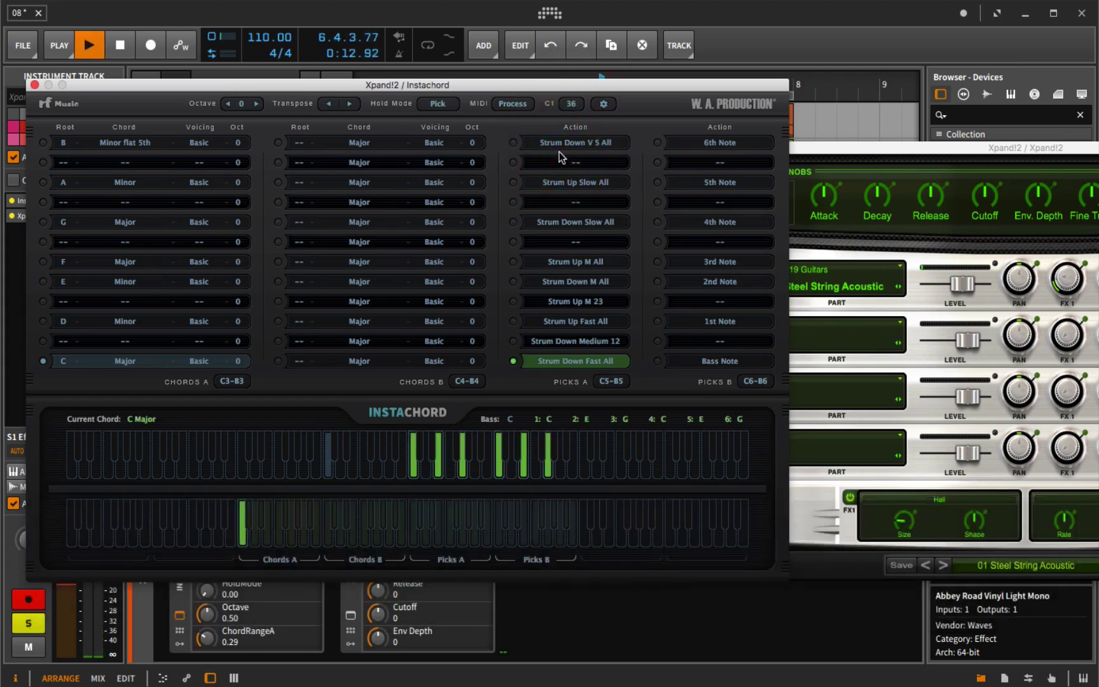
key(space)
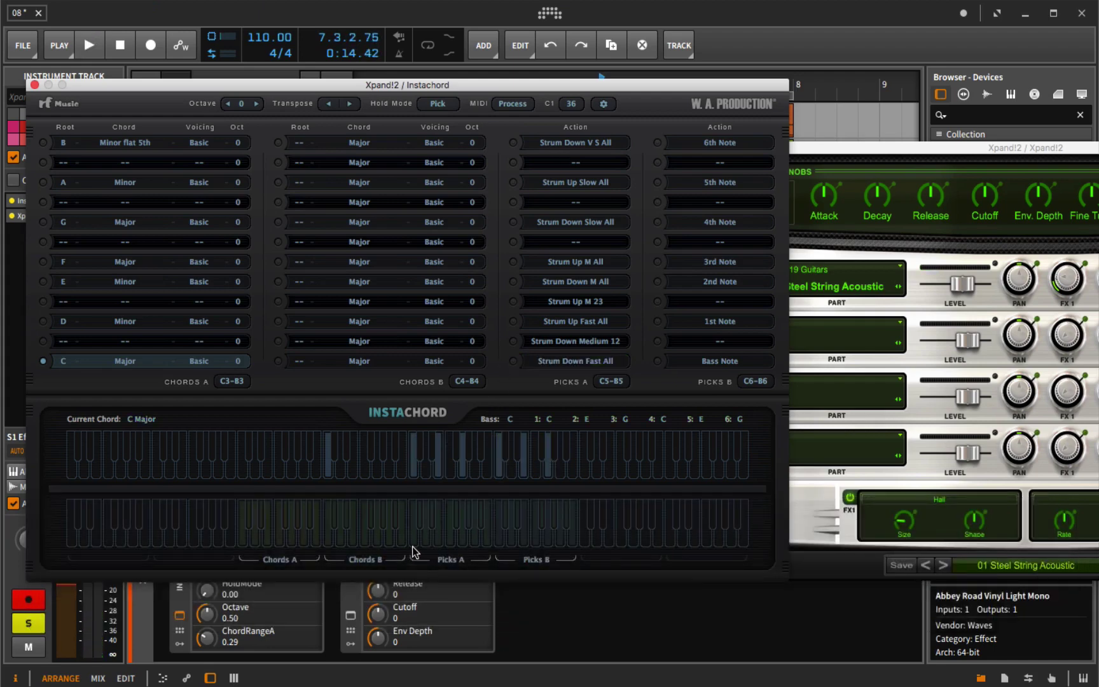
Switch the C1 value back to 24 and play the arrangement to check which range responds
click(572, 105)
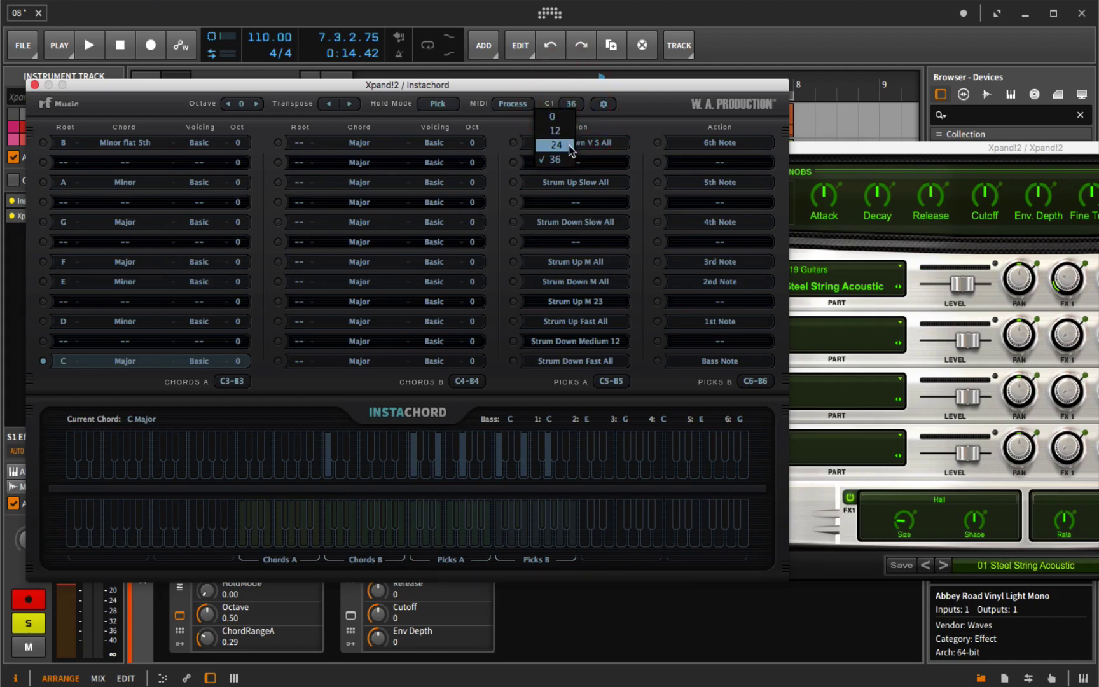
click(569, 145)
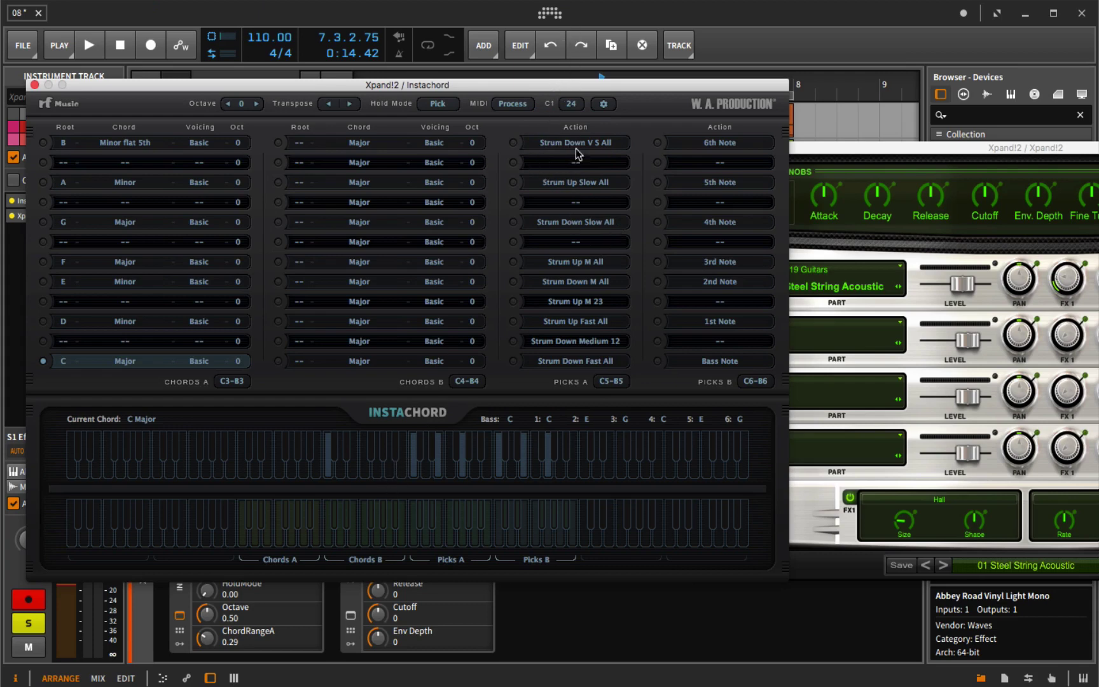
key(space)
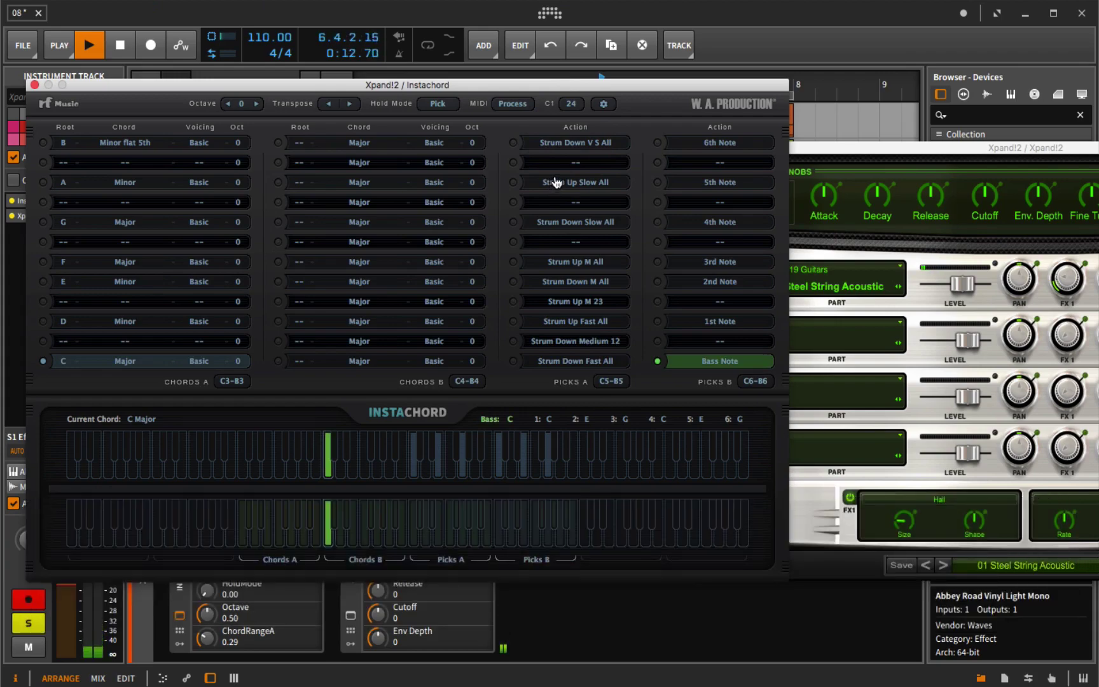
key(space)
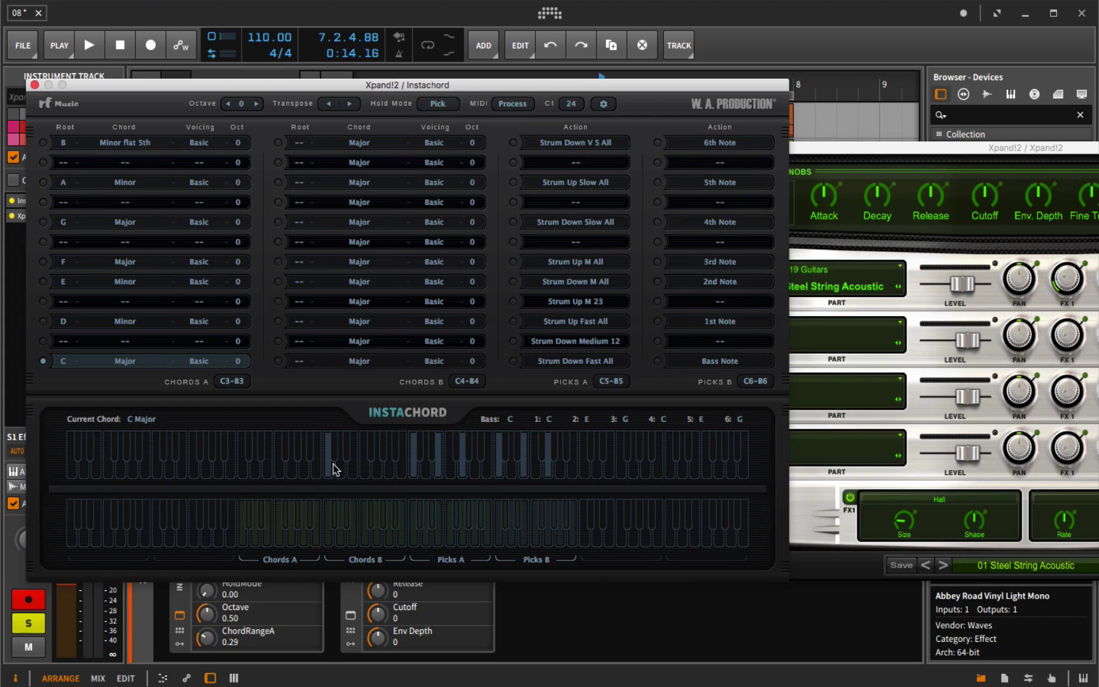
Audition keys in the Picks A, Chords A and Chords B ranges of Instachord's lower keyboard
click(230, 104)
click(473, 542)
click(431, 542)
click(318, 537)
click(370, 539)
Play the arrangement twice with the G Major chord active, and reselect the C Major chord in Chords A
key(space)
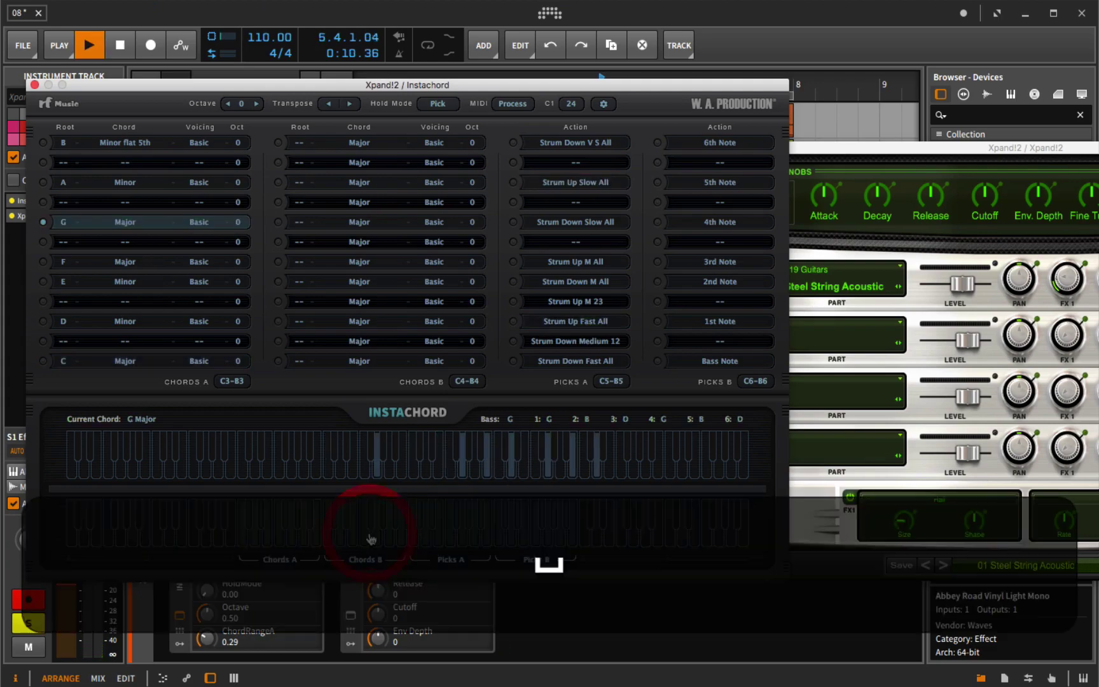
key(space)
key(space)
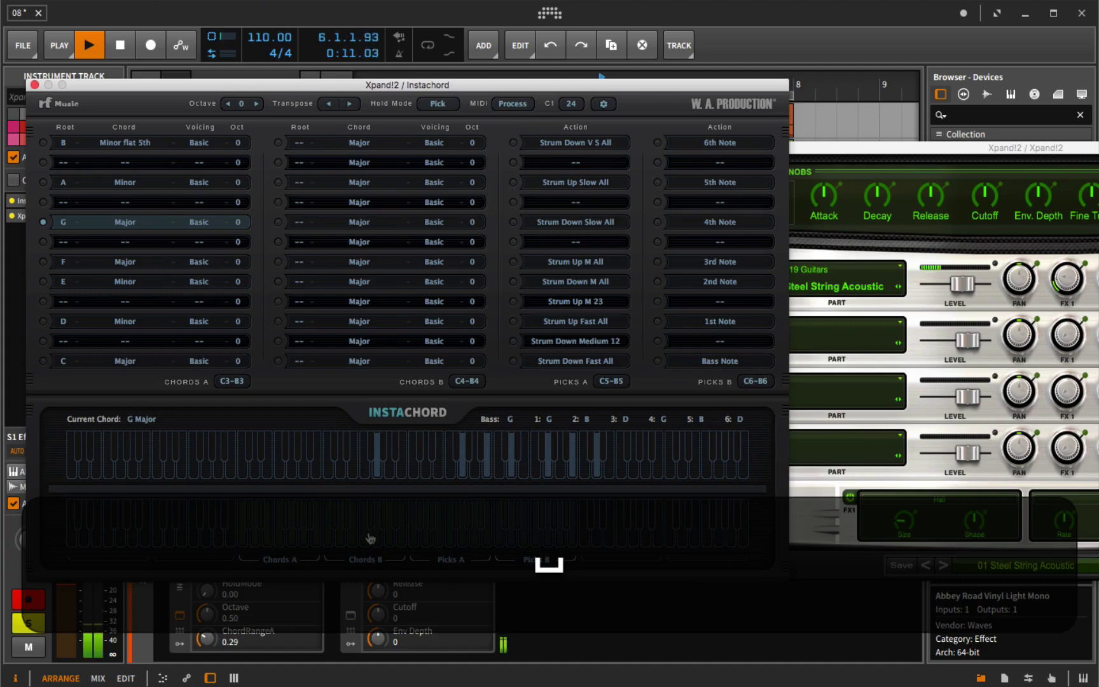
key(space)
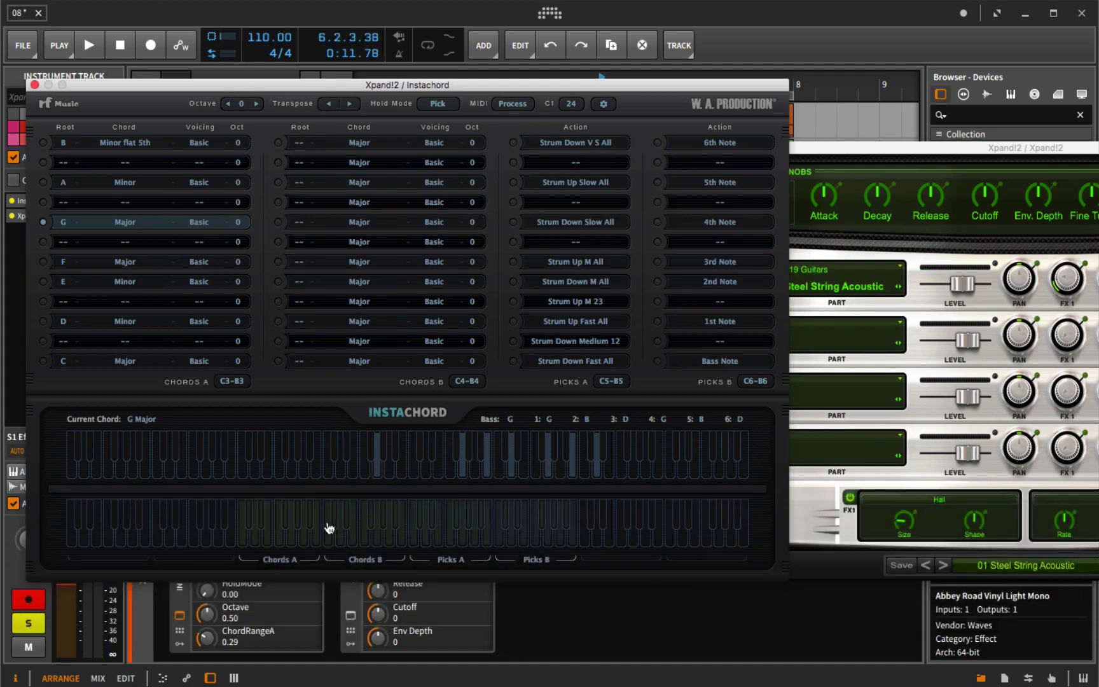
click(42, 360)
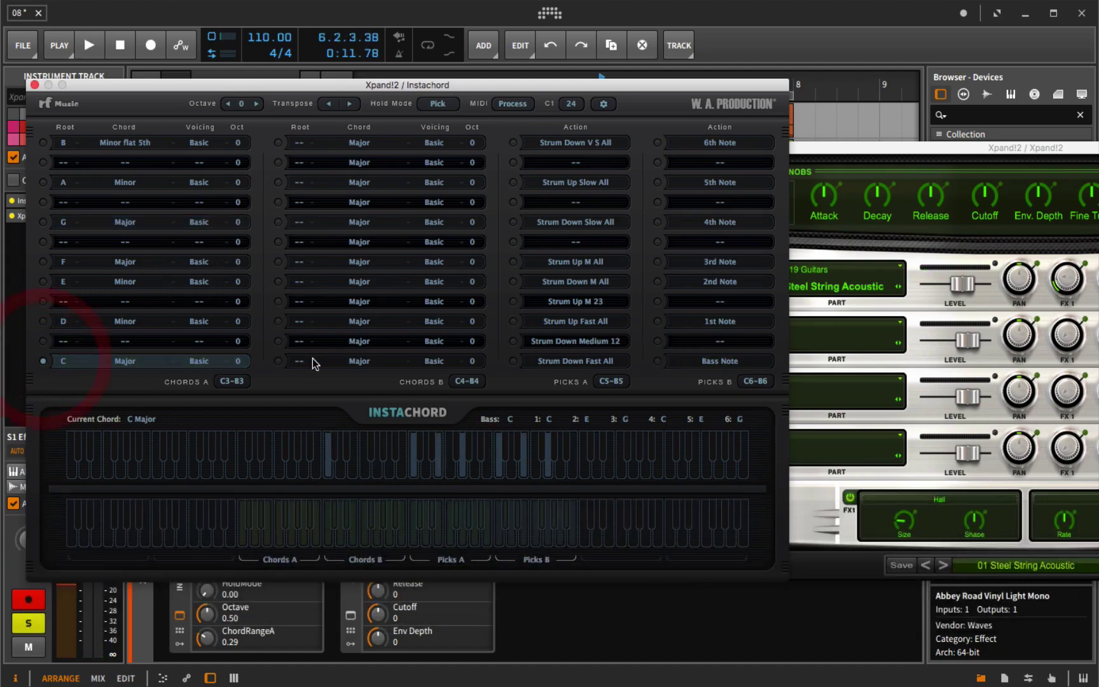
Set the C1 value to 12 and play the arrangement to check the triggered strum
click(570, 103)
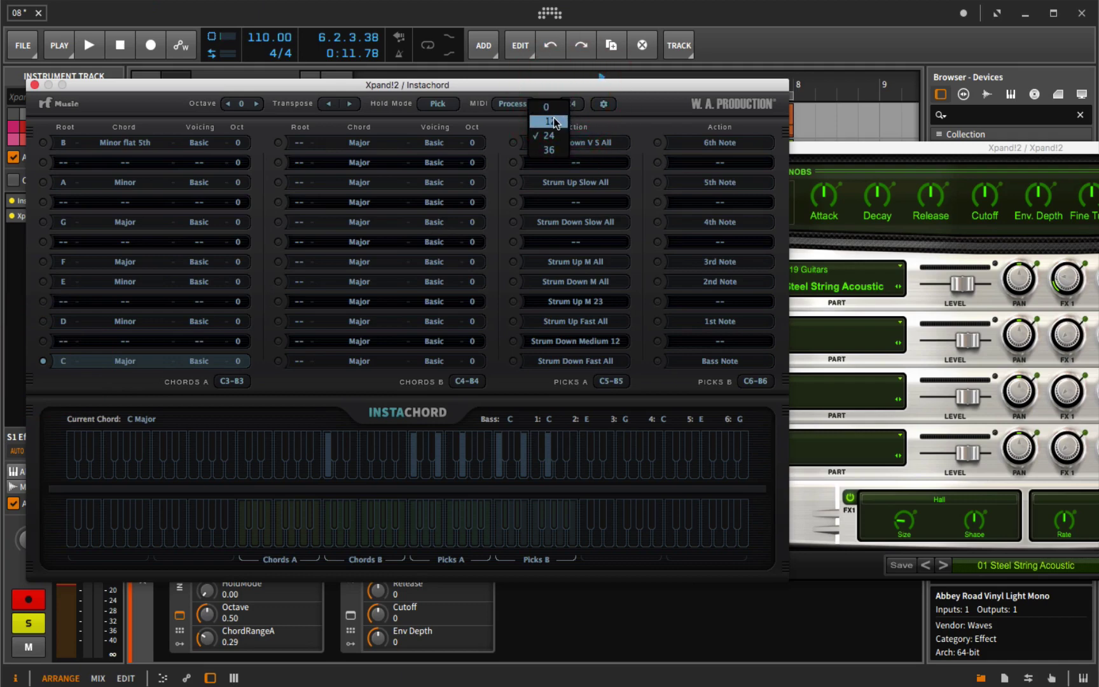
click(554, 121)
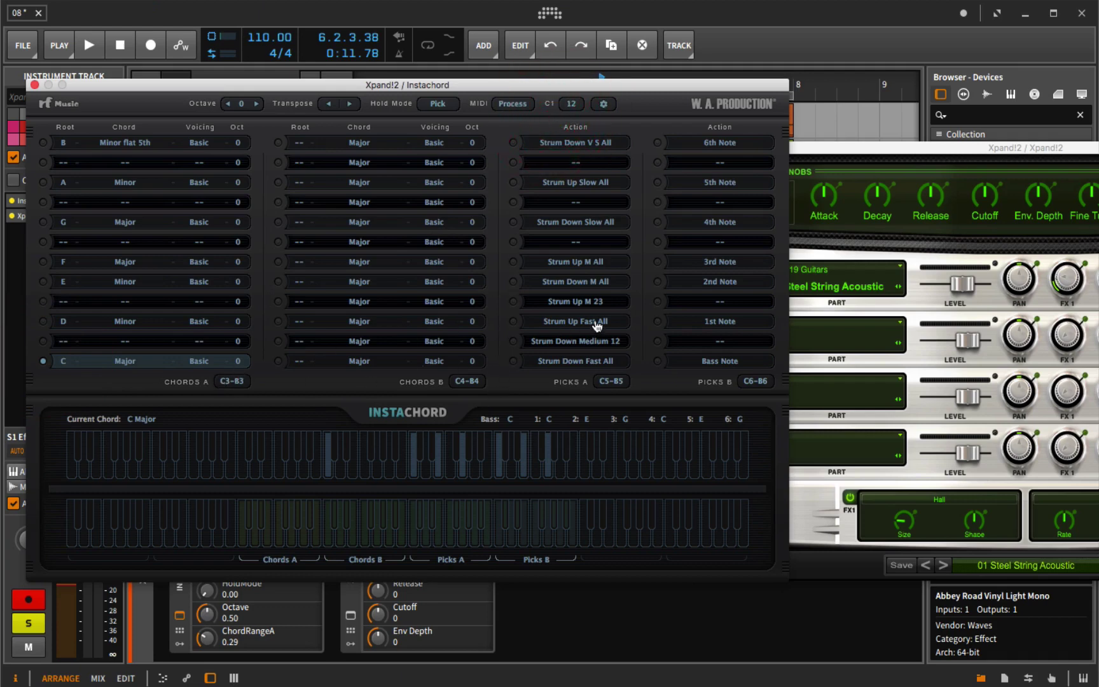
key(space)
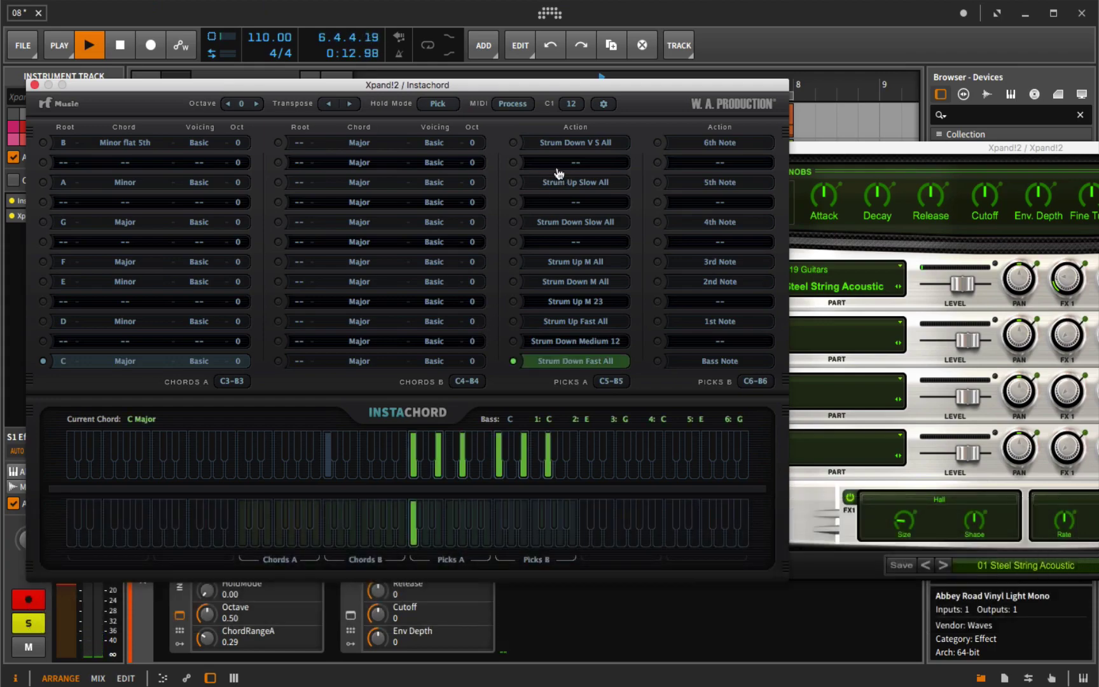
key(space)
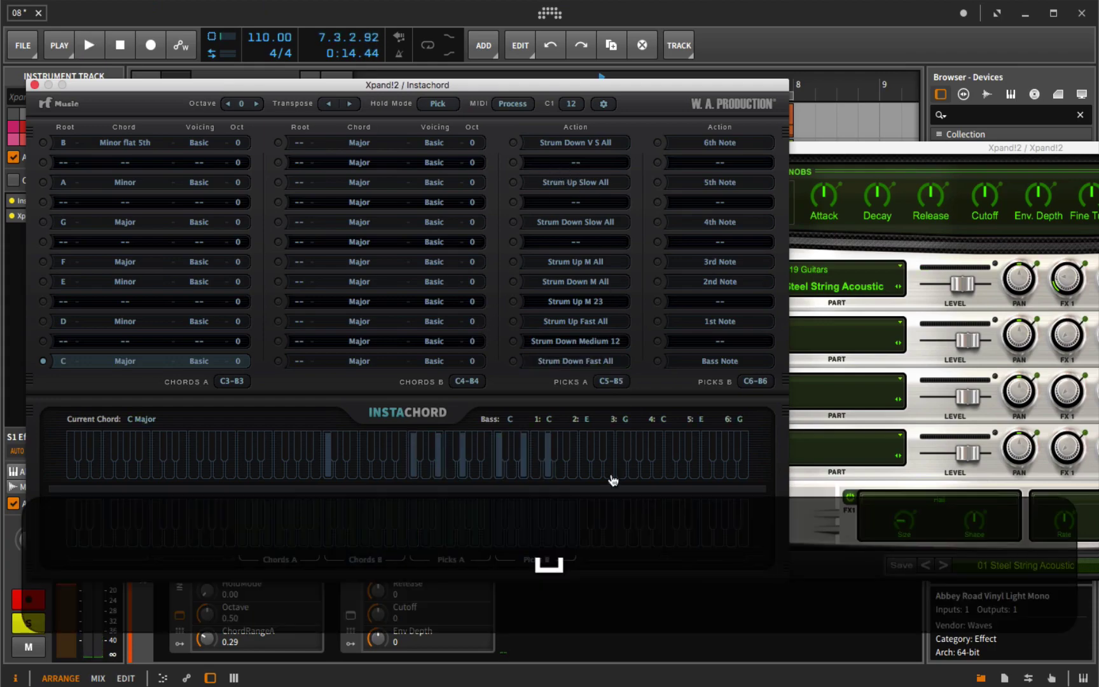
Audition the key just above the Picks B range on the lower keyboard and play the arrangement twice
click(588, 542)
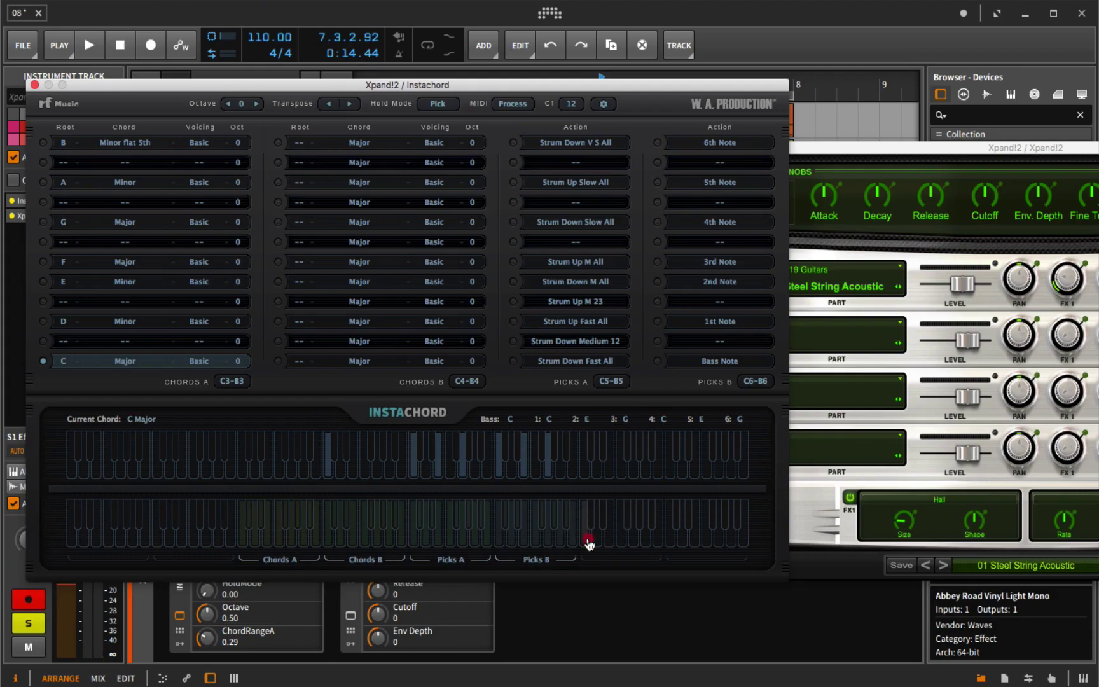
key(space)
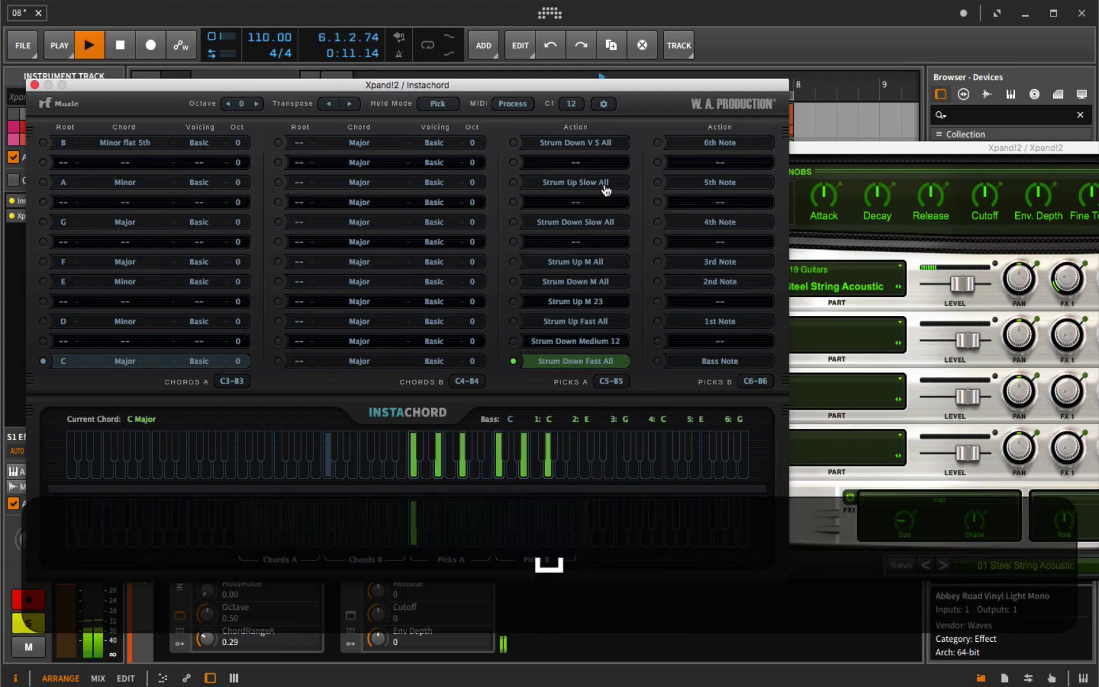
key(space)
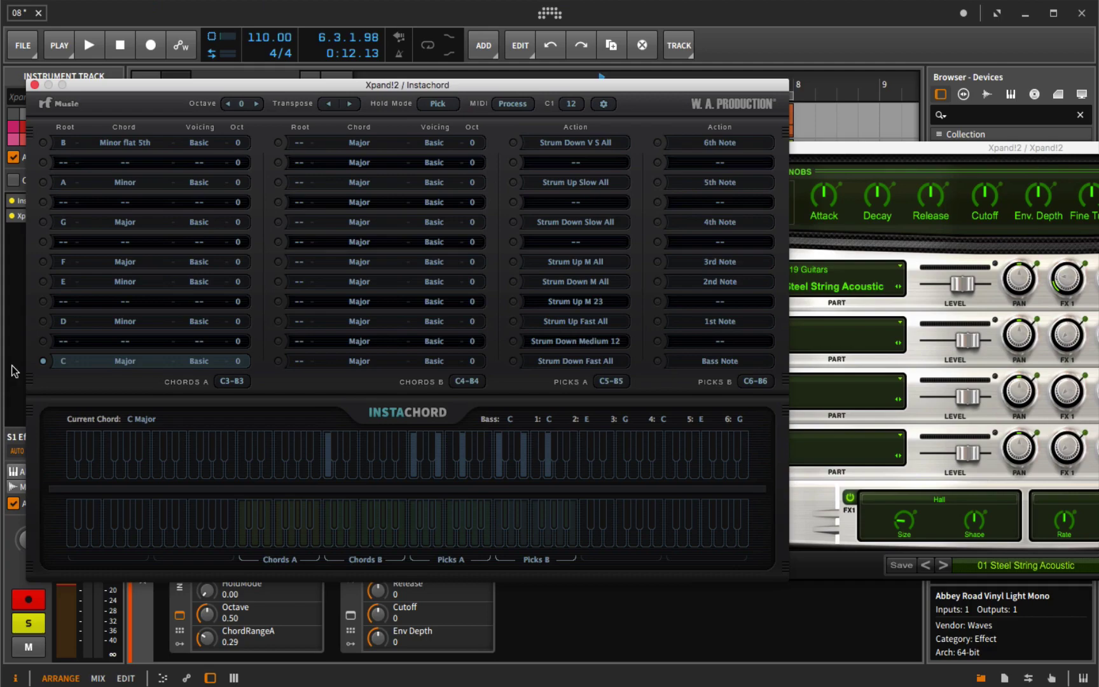
key(space)
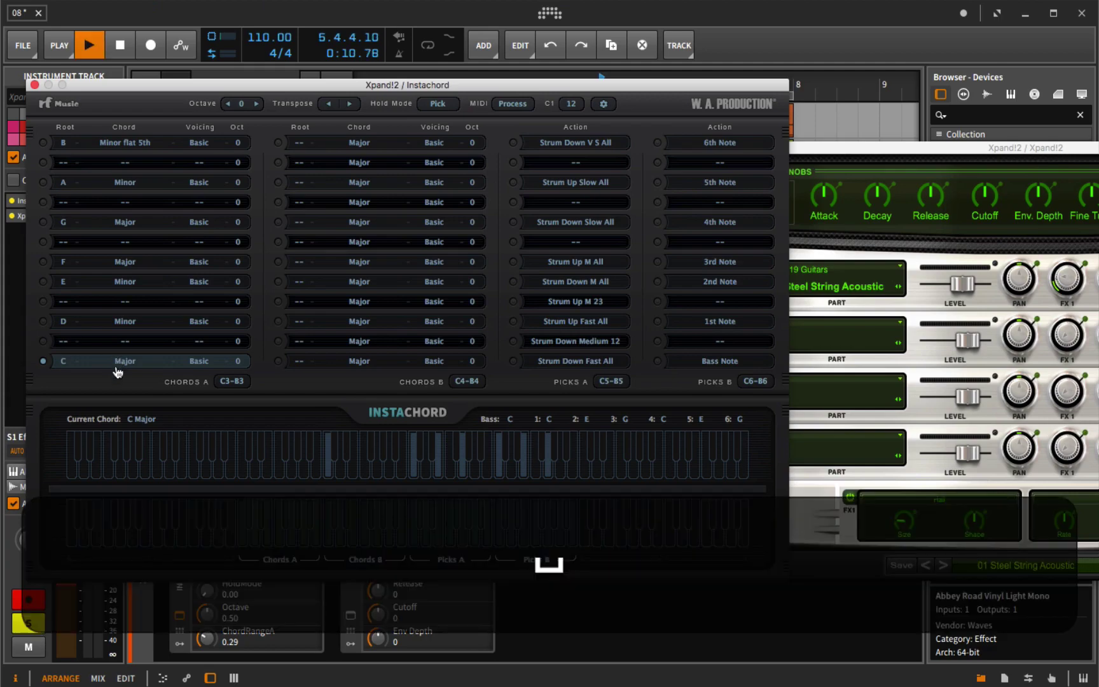
key(space)
Select the C Major chord in Chords A and play the arrangement to hear its strum
click(44, 362)
click(44, 363)
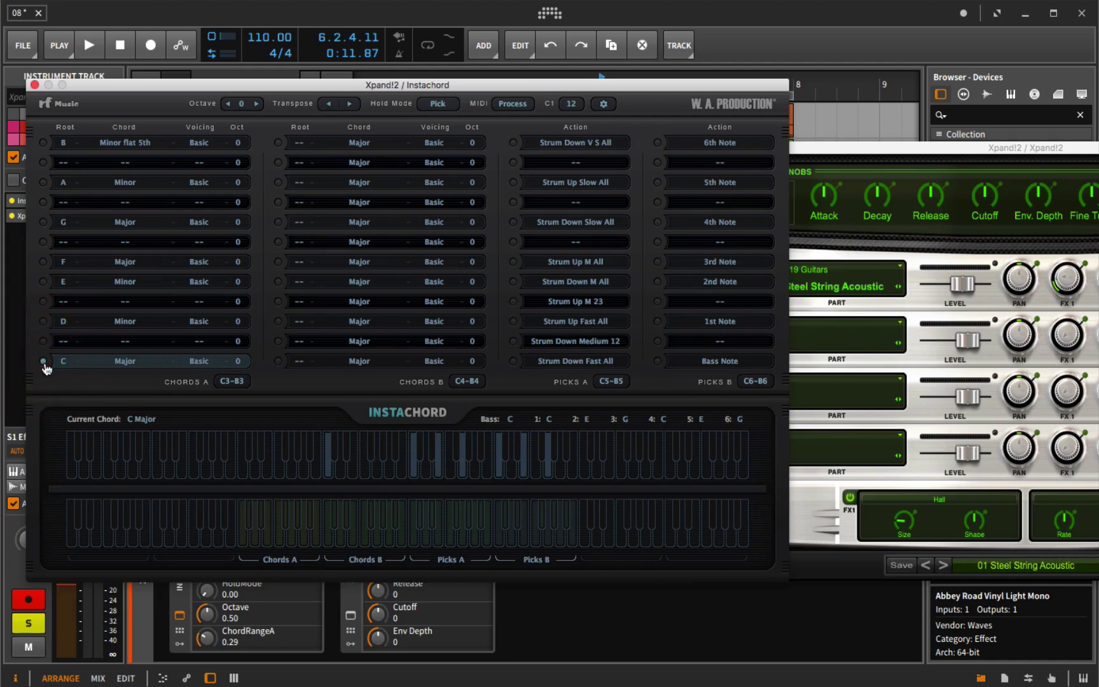
key(space)
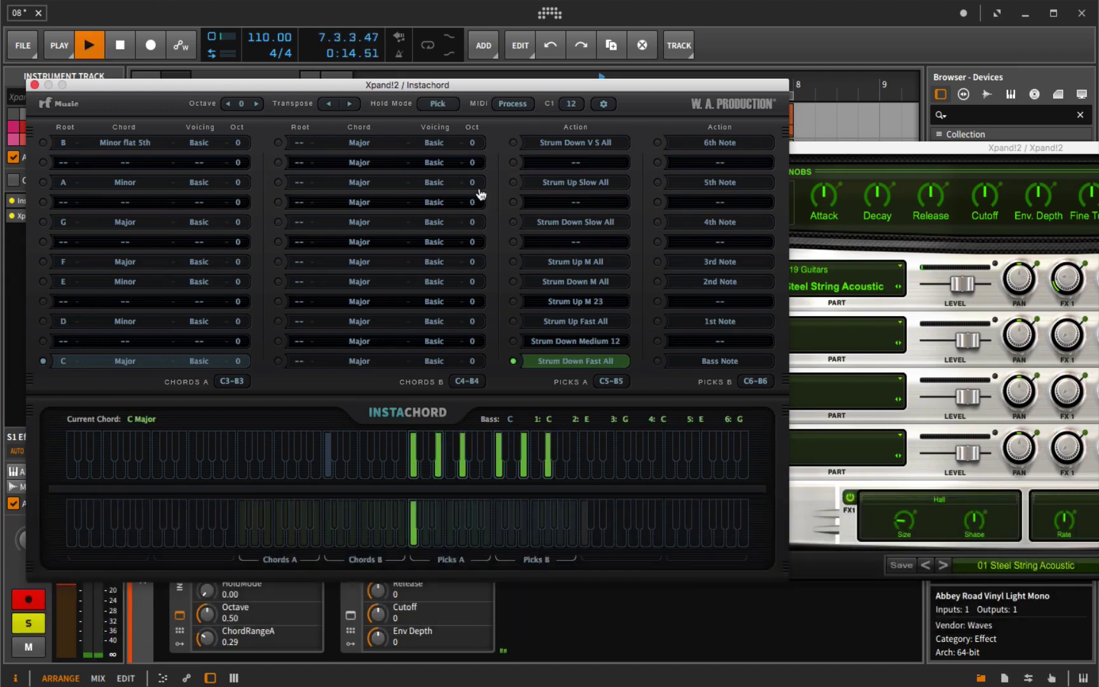
key(space)
Set the C1 value to 0 and play the arrangement twice to check which pick range is triggered
click(580, 108)
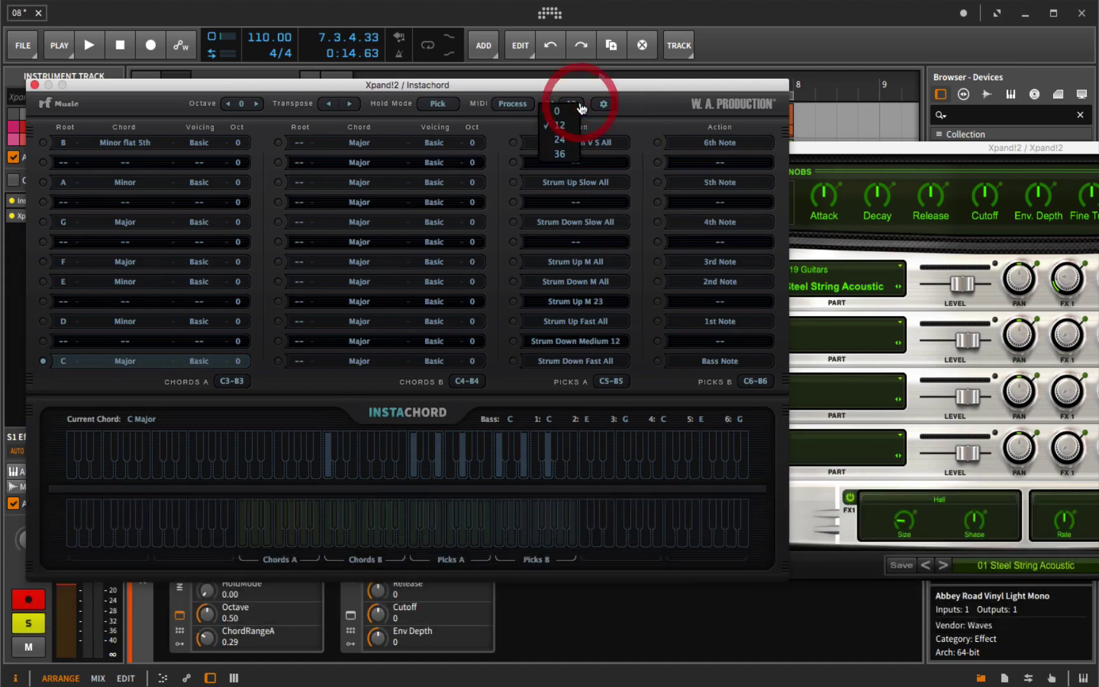
click(572, 109)
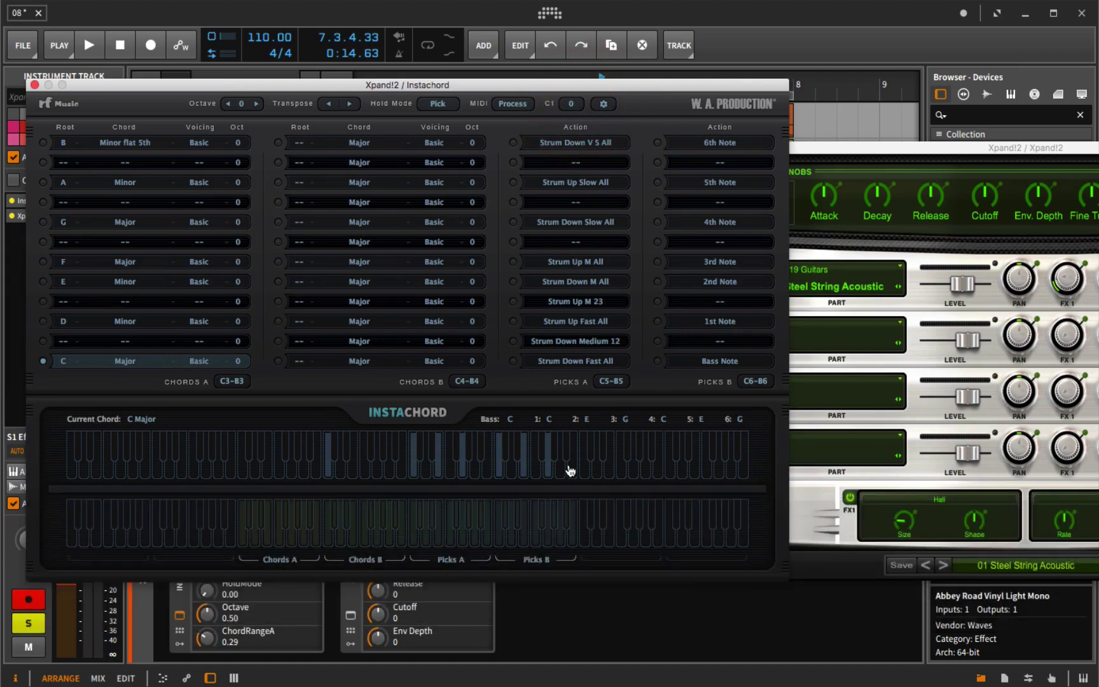
key(space)
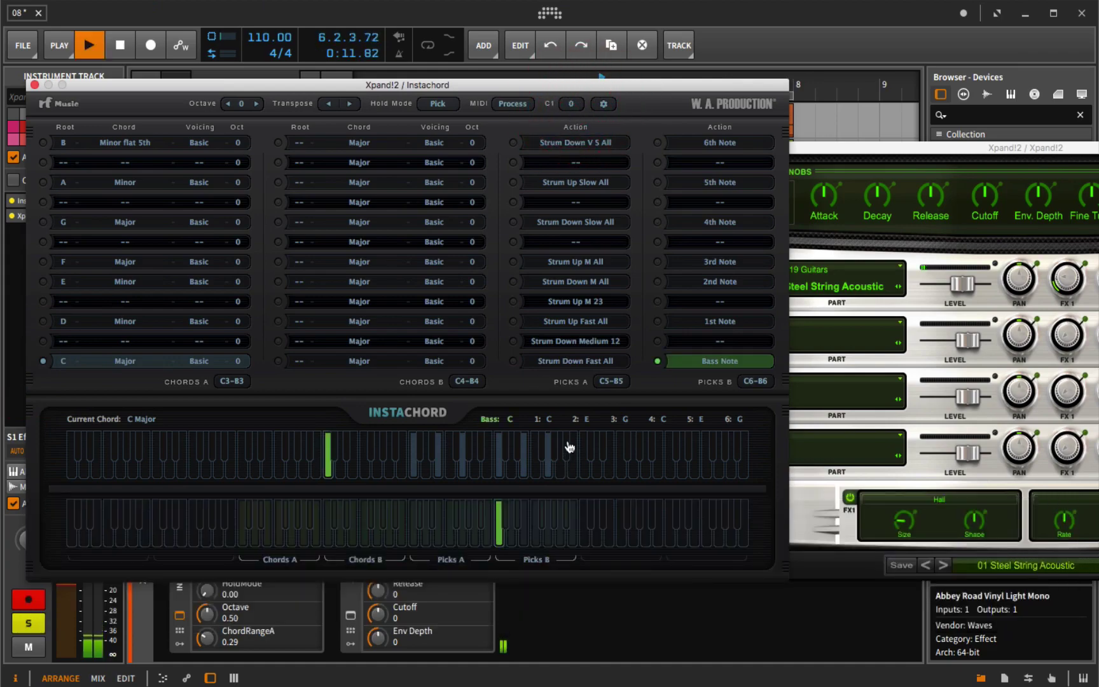
key(space)
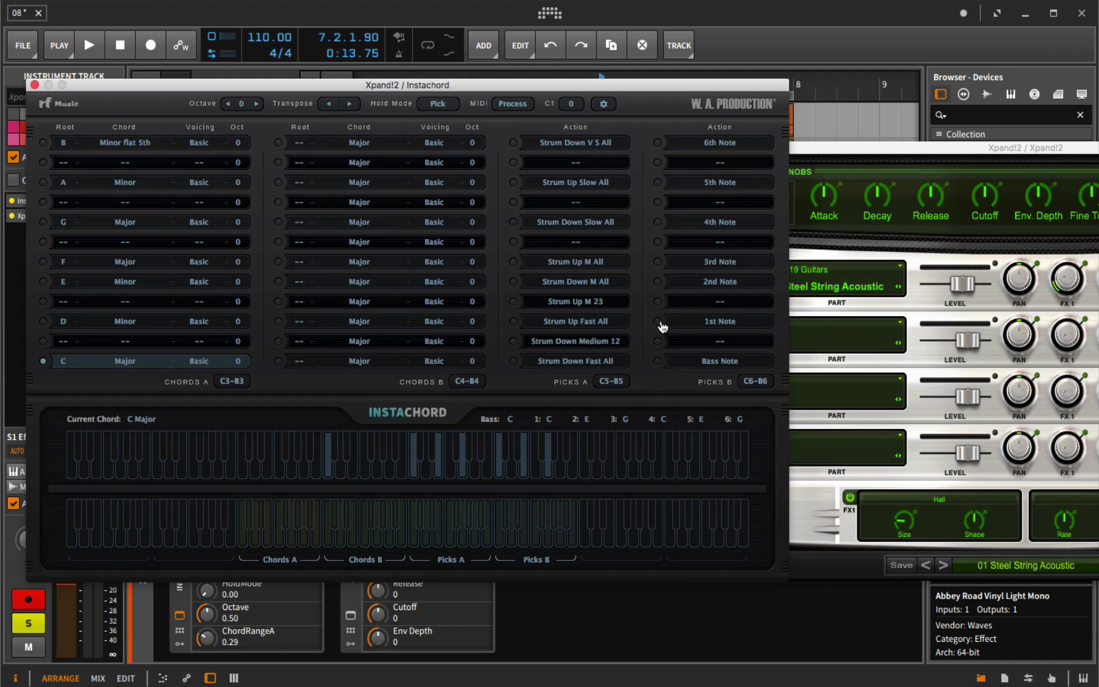
key(space)
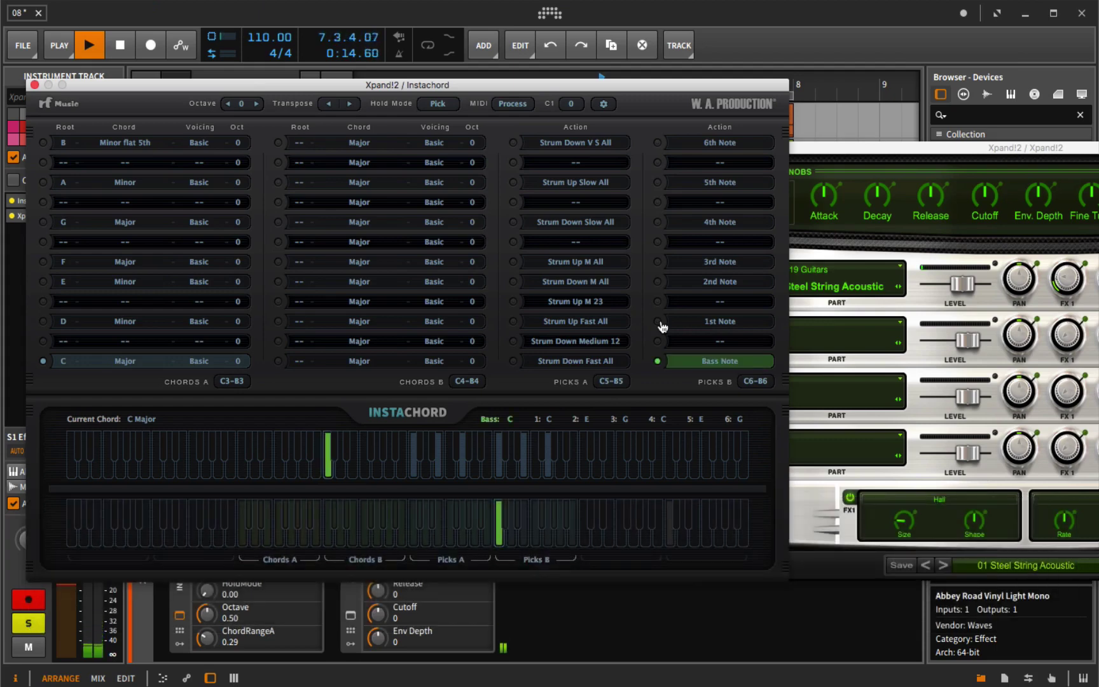
key(space)
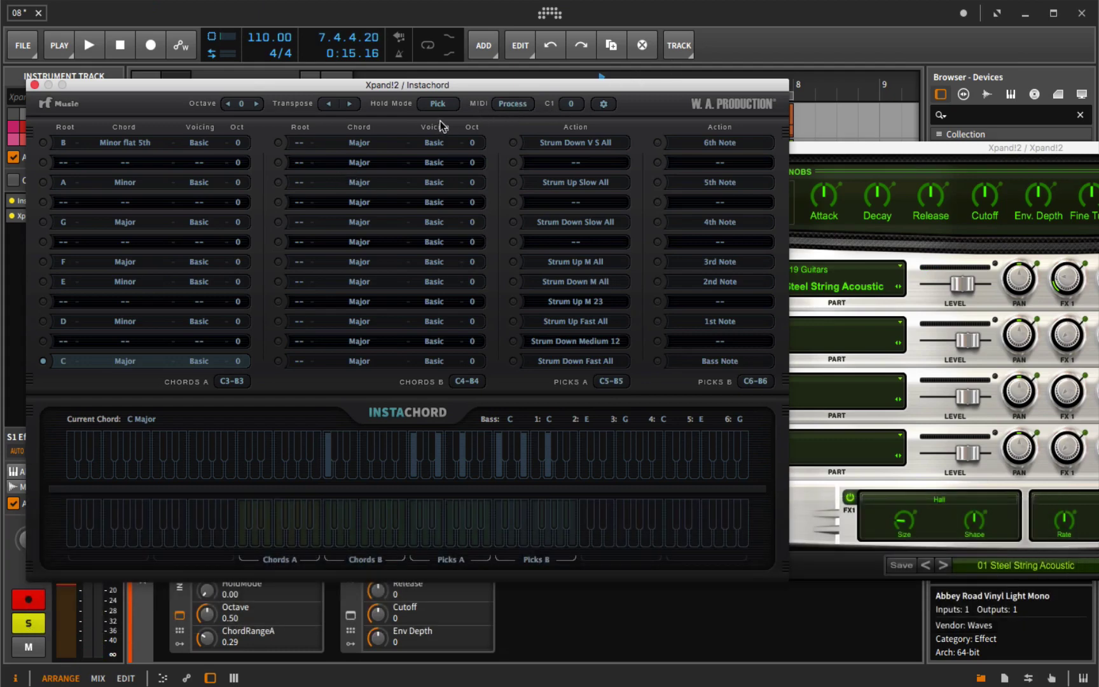
Set the C1 value to 24 and play the arrangement to check which range its MIDI notes trigger
click(564, 106)
click(555, 138)
key(space)
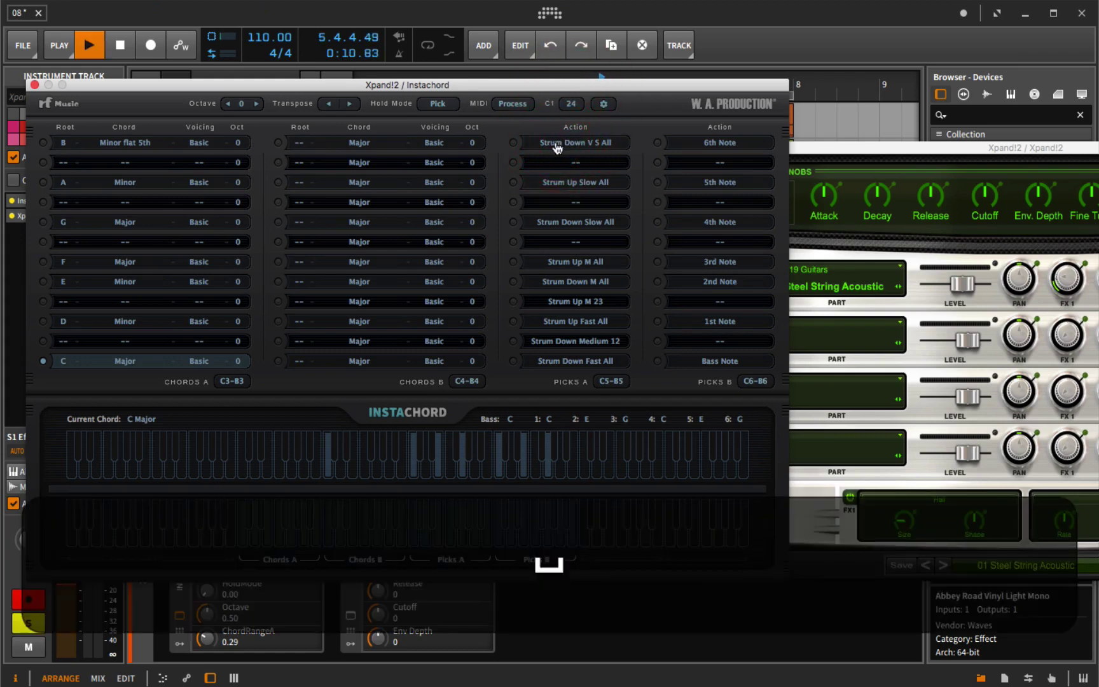
key(space)
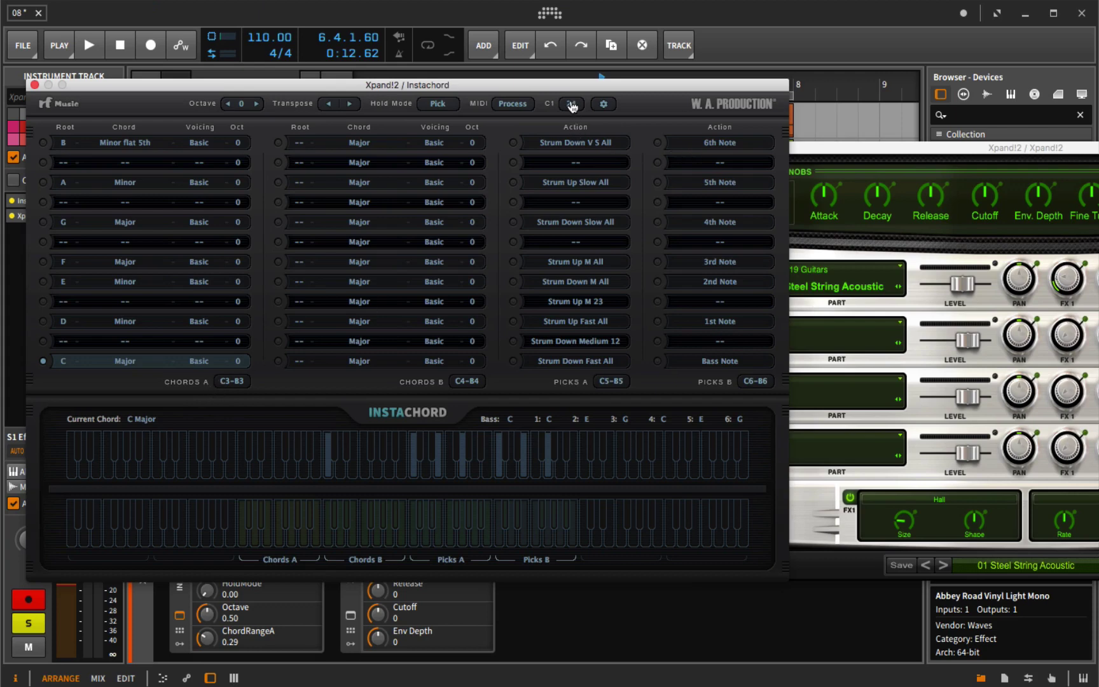
Reassign the Chords B range to C7-B7 and the Chords A range to C4-B4, testing them with the arrangement
click(231, 382)
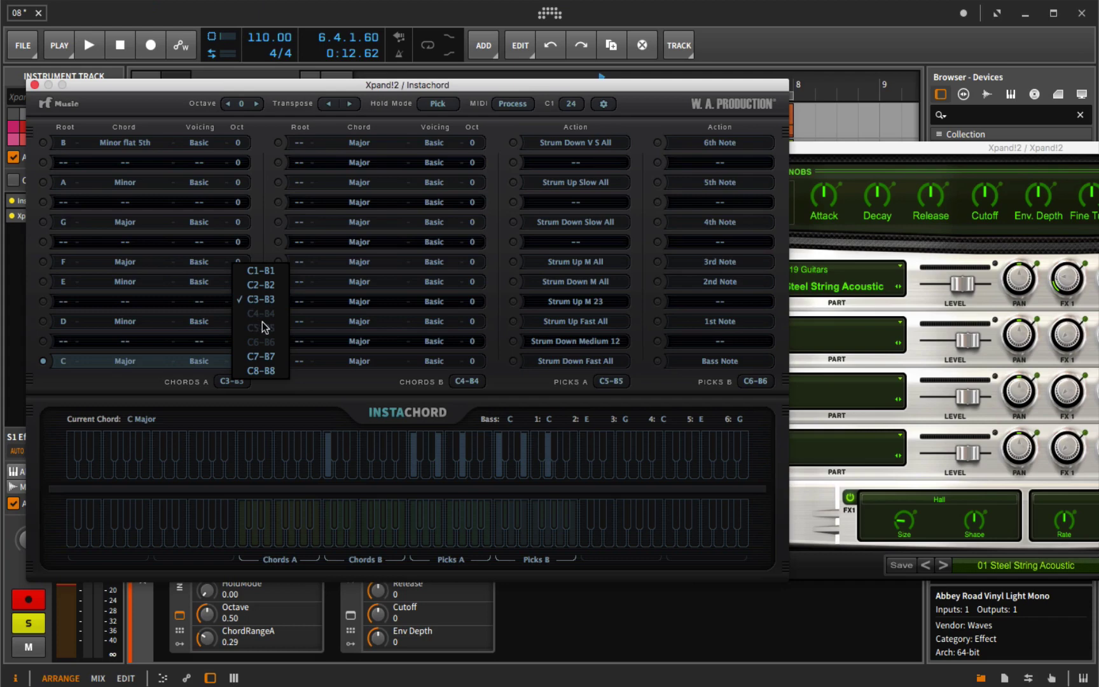
click(467, 381)
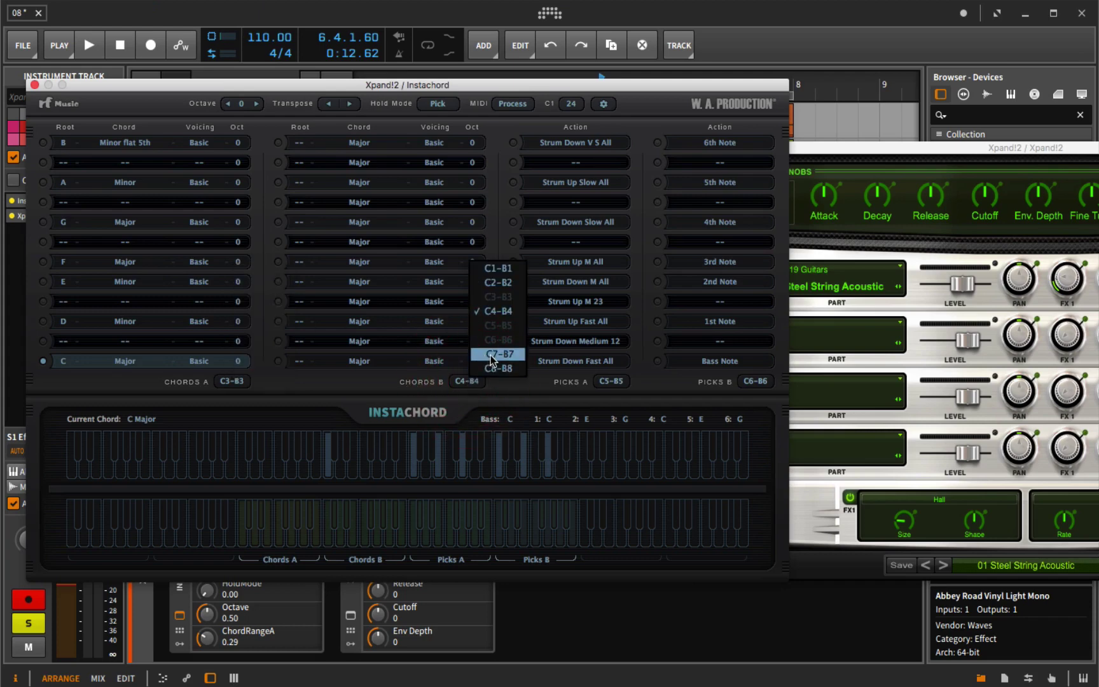
click(493, 355)
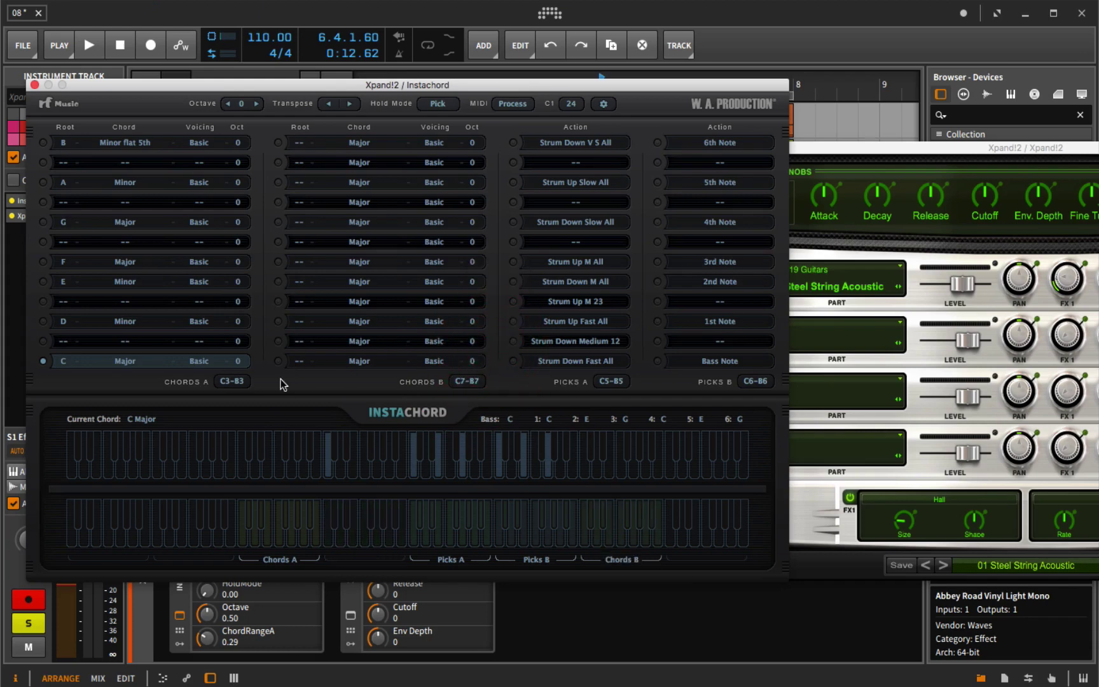
click(231, 383)
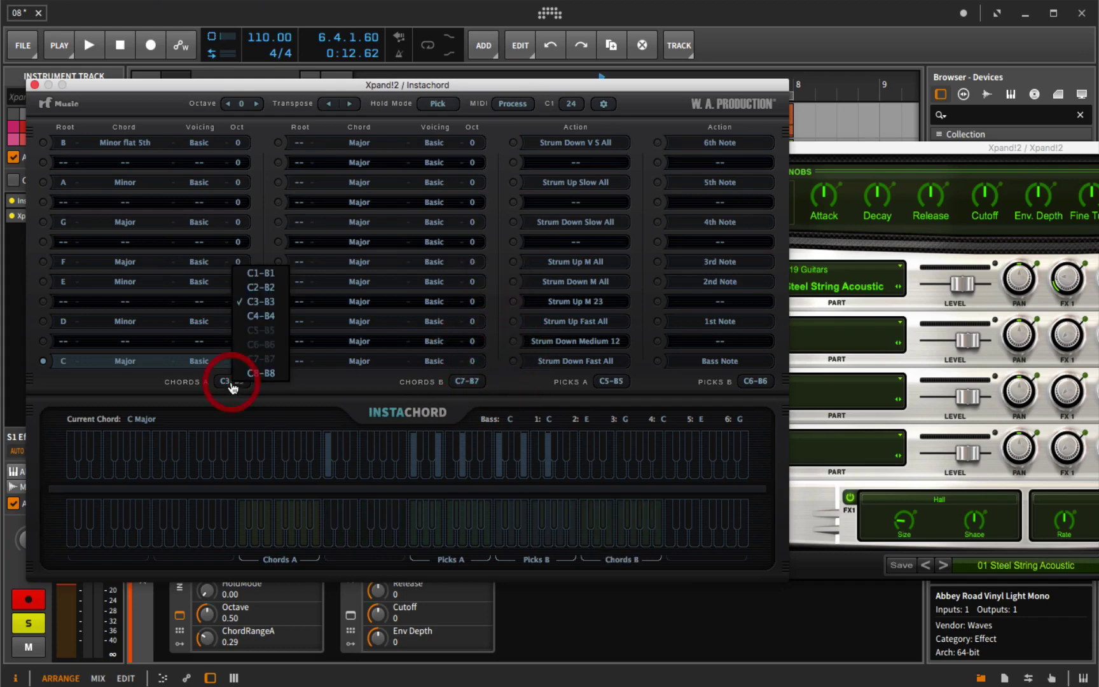
click(270, 319)
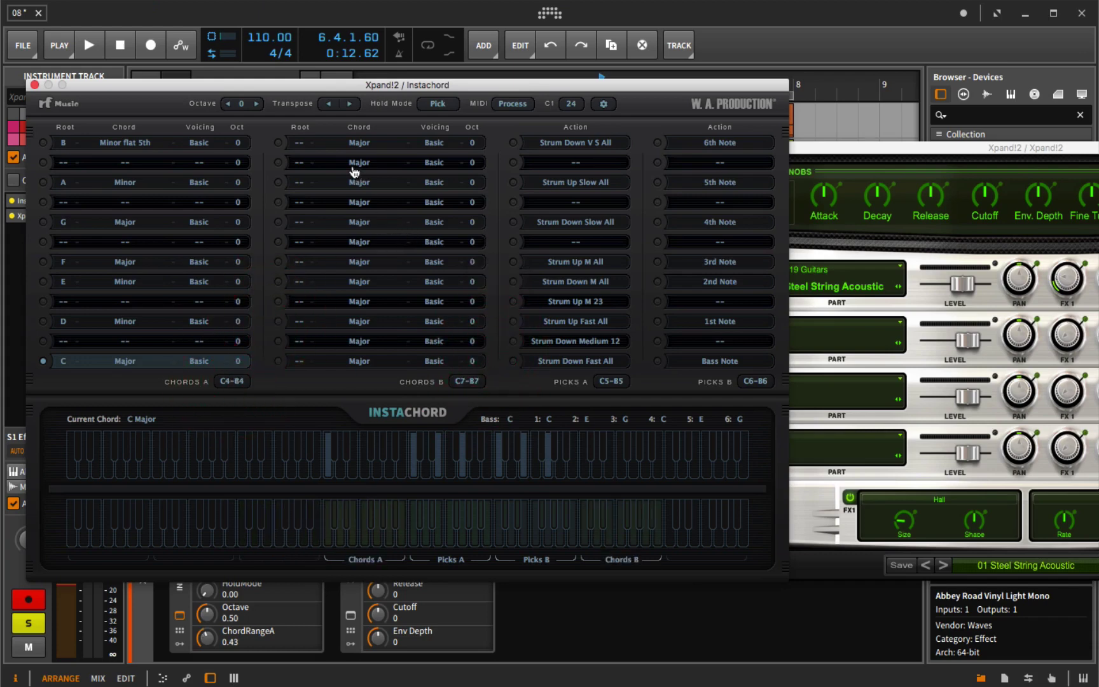
key(space)
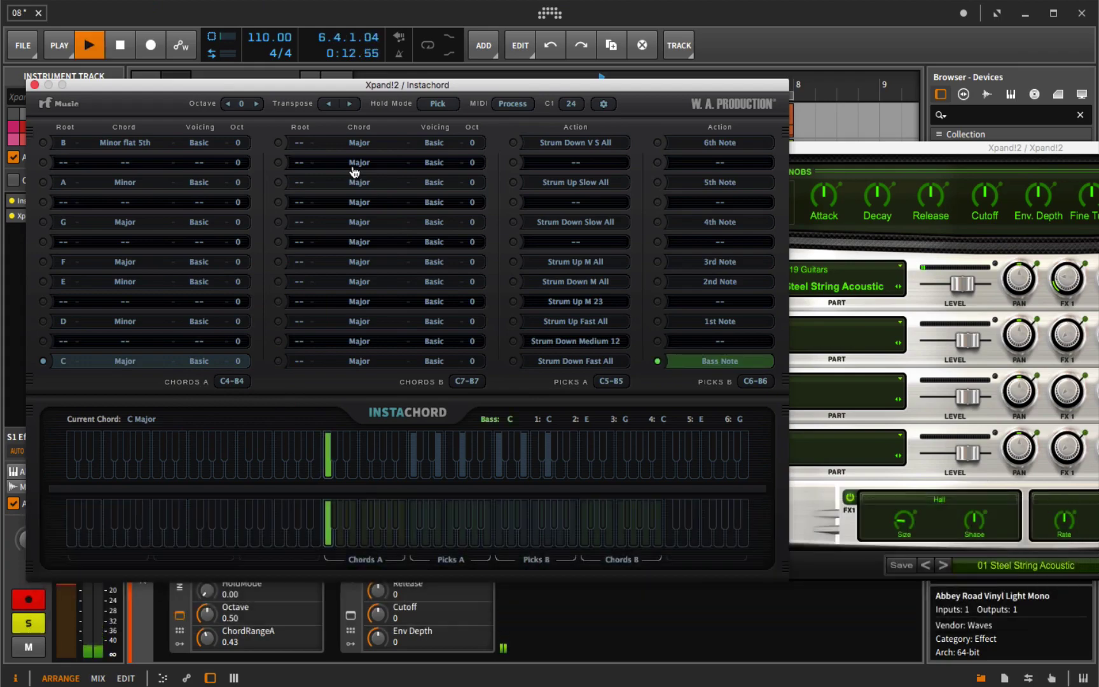
key(space)
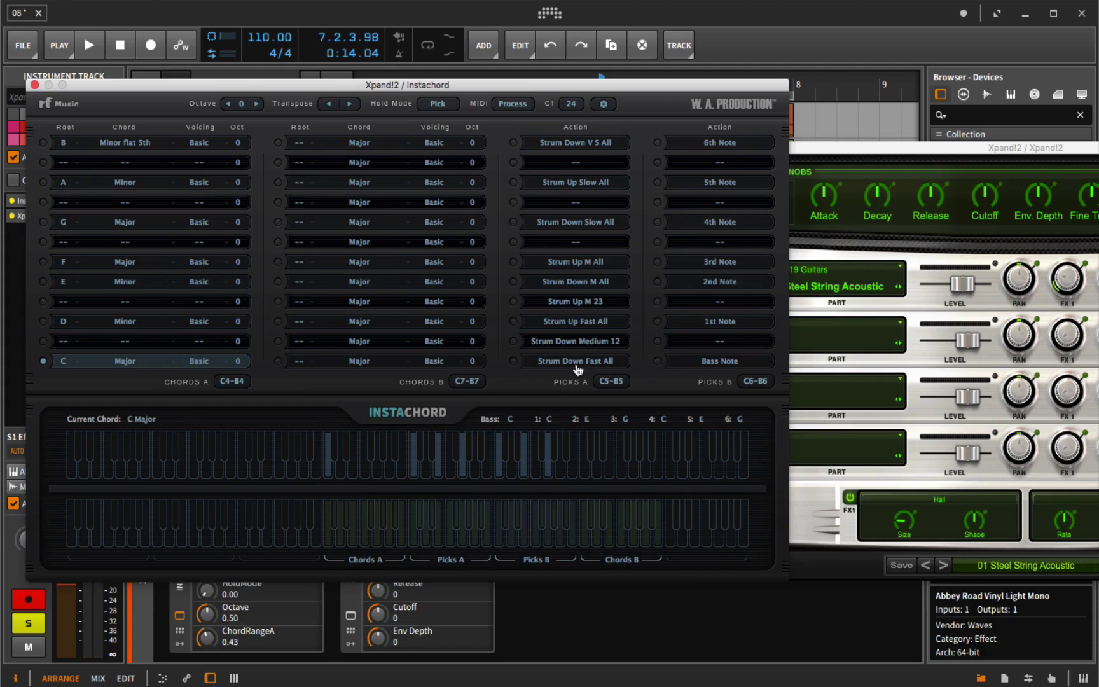
Reassign the Picks B range to C8-B8 and the Picks A range to C6-B6, testing them with the arrangement
click(609, 382)
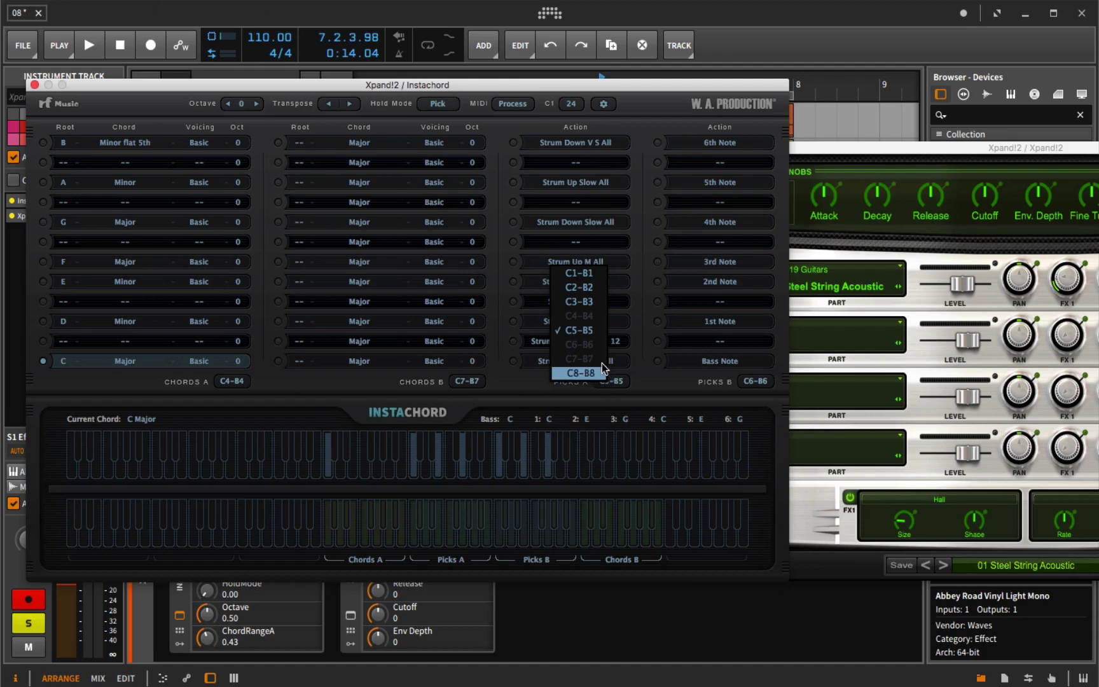
click(722, 381)
click(753, 383)
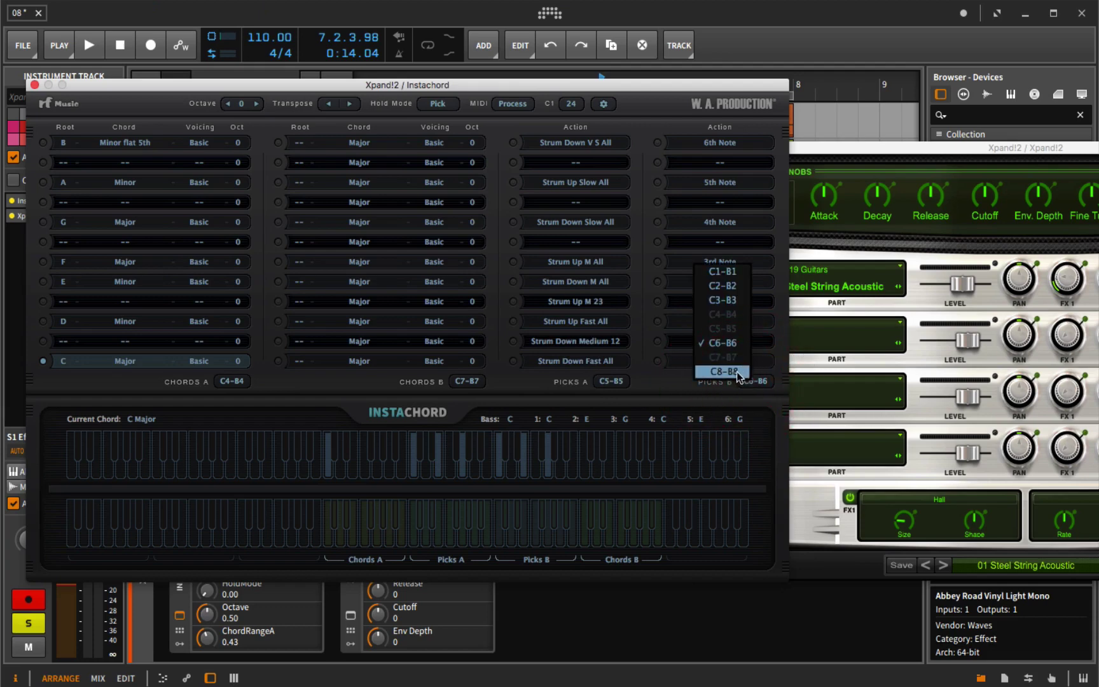
click(736, 372)
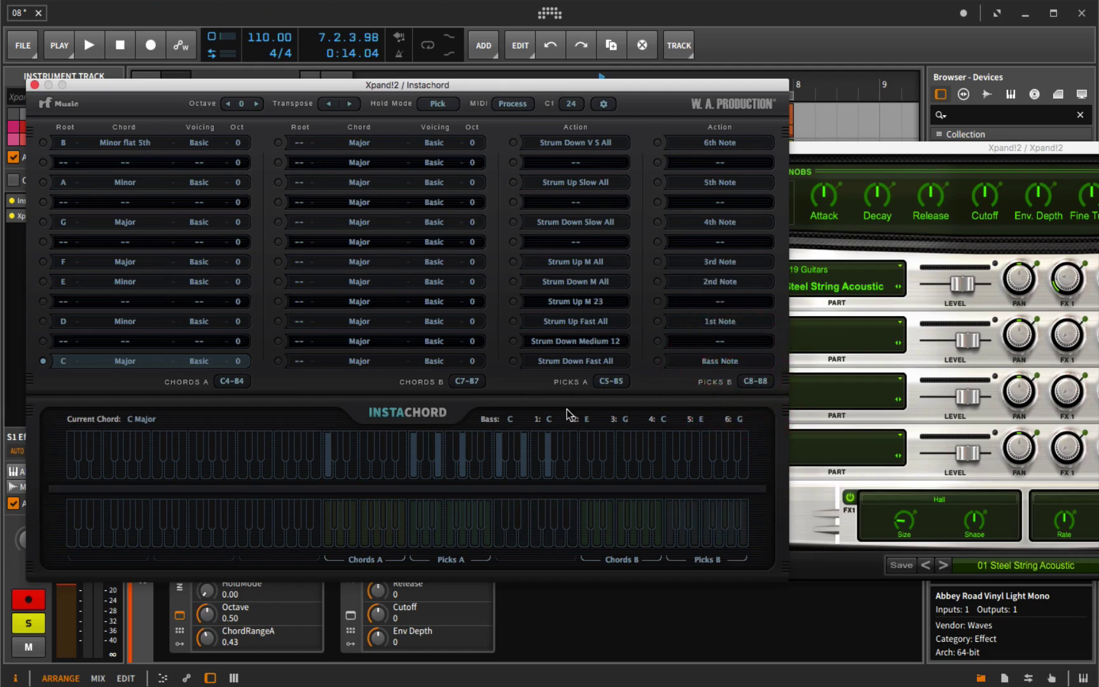
click(607, 384)
click(577, 347)
key(space)
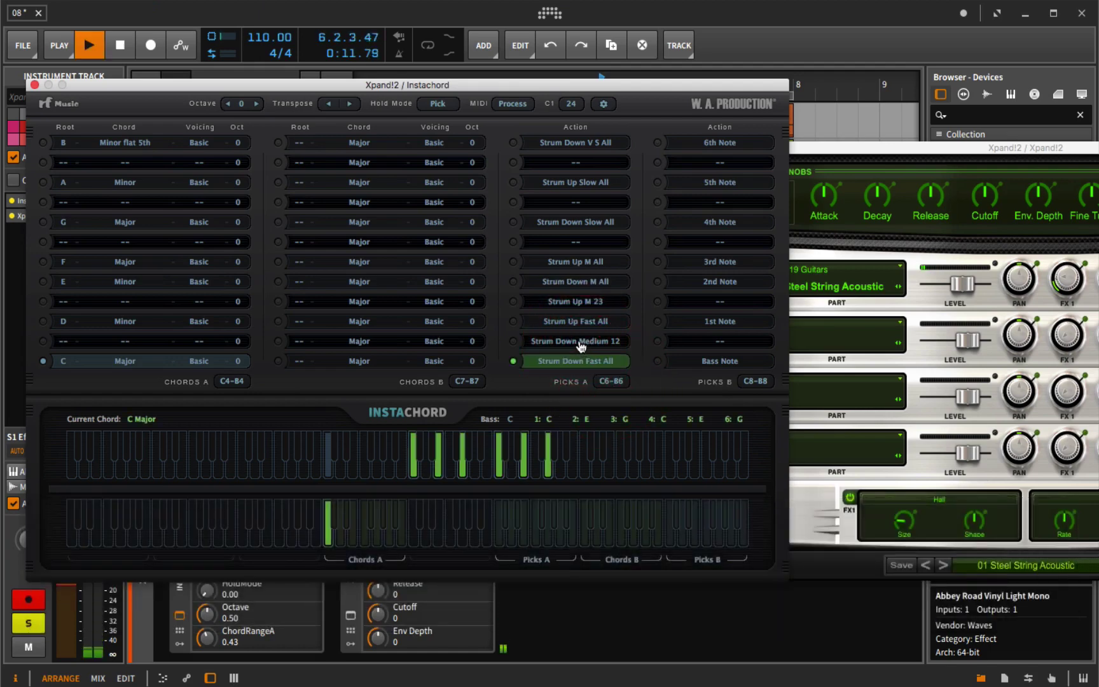
key(space)
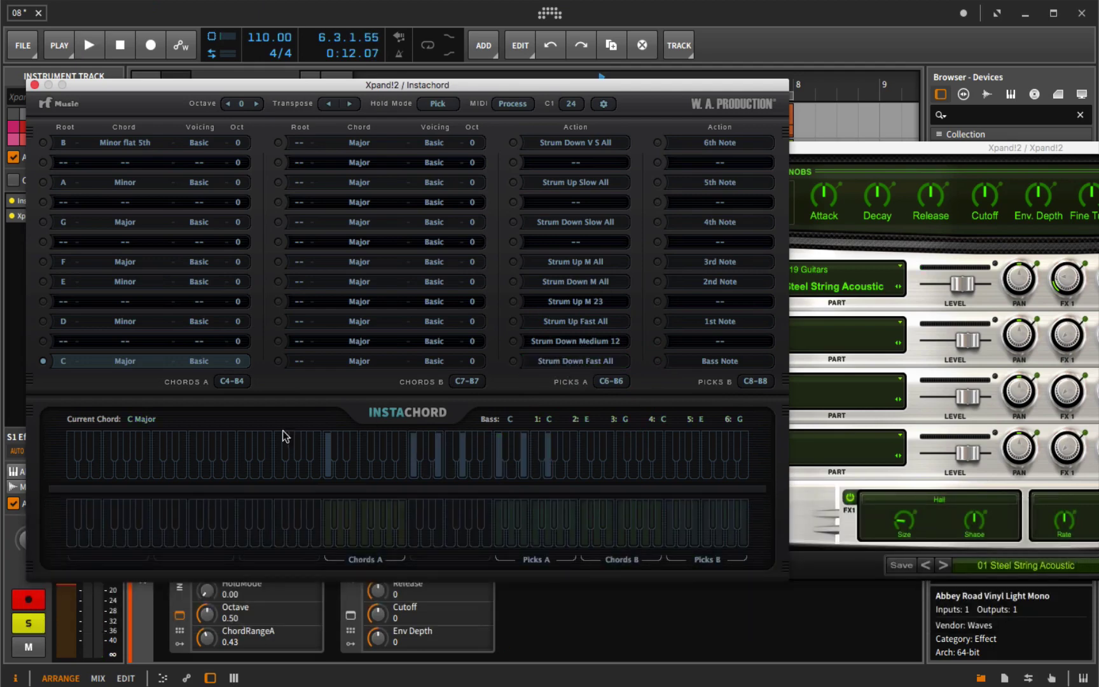
Set the Chords B range to C5-B5 and the Picks B range to C7-B7
click(469, 381)
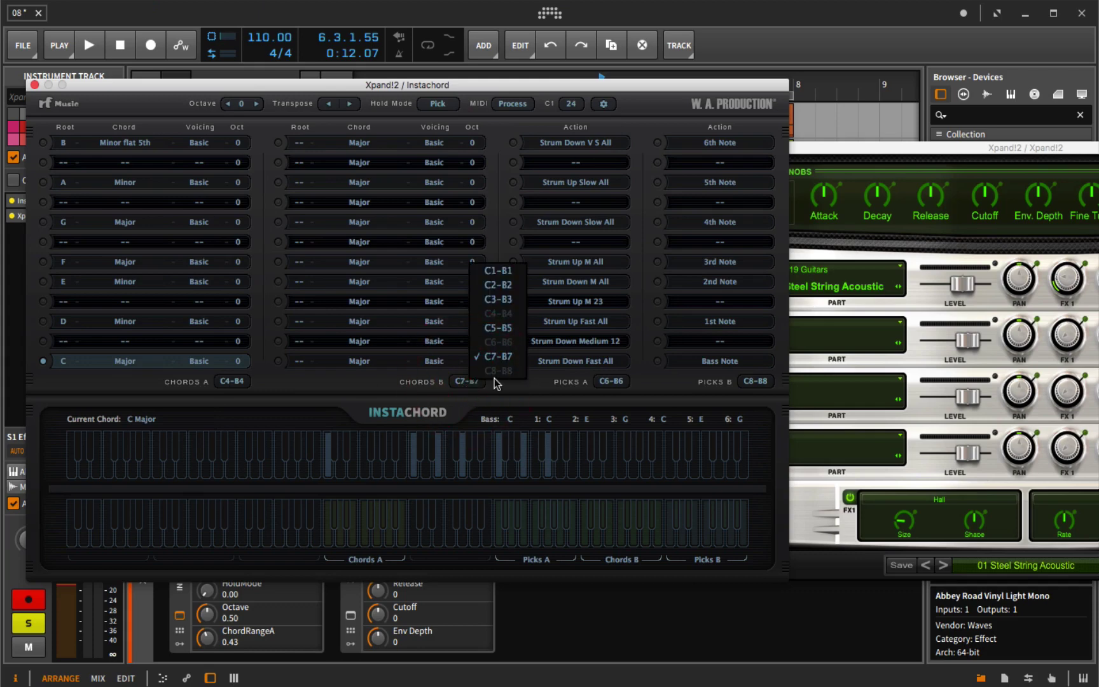
click(499, 328)
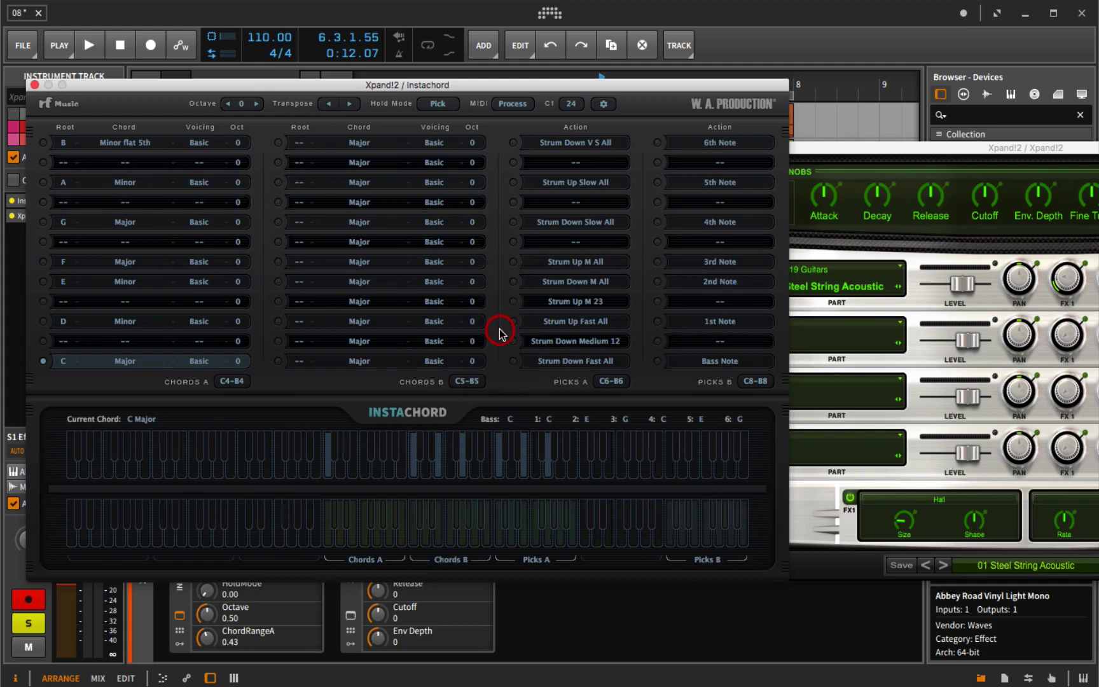
click(747, 382)
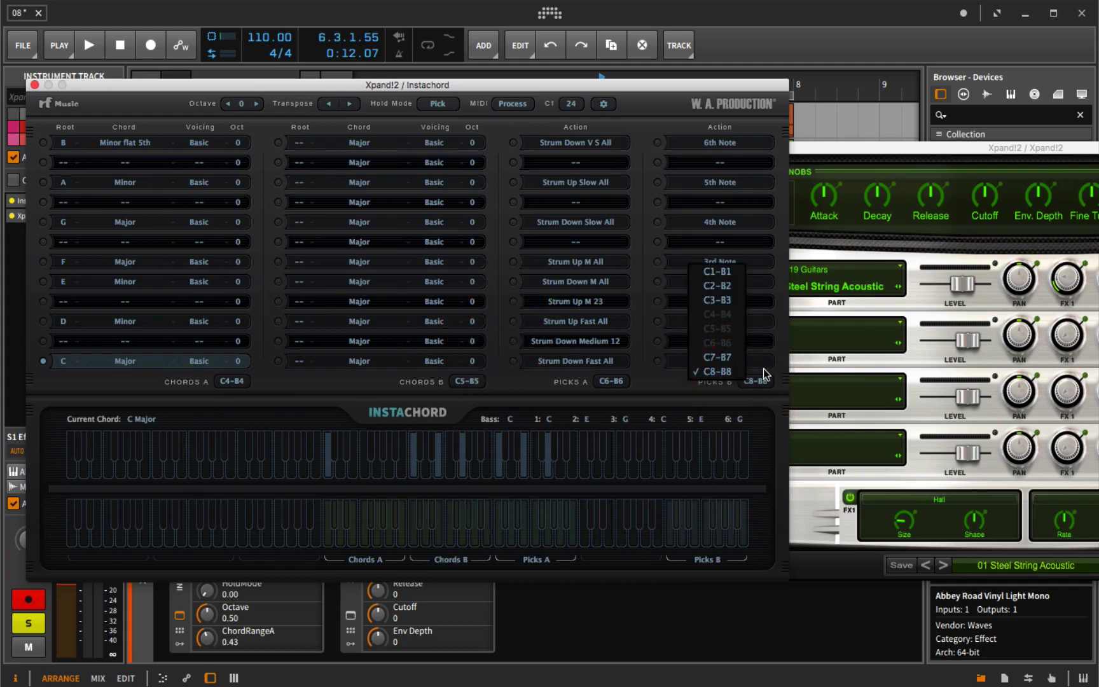
click(726, 356)
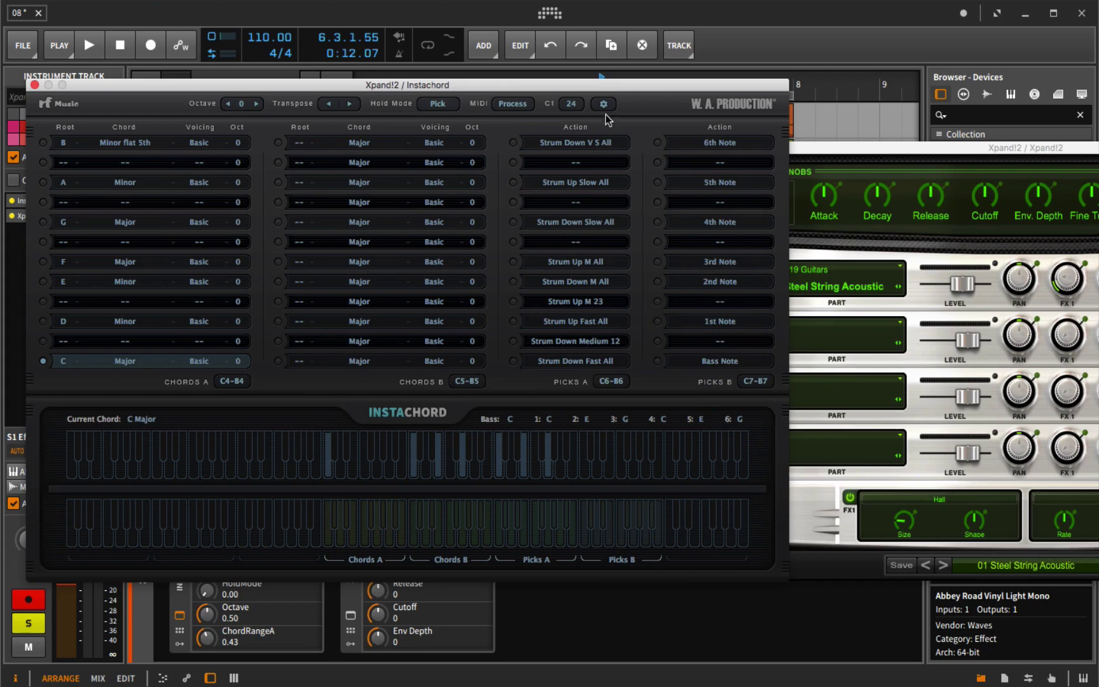
Review the available C1 values and move the Instachord window to uncover the instrument track inspector
click(571, 104)
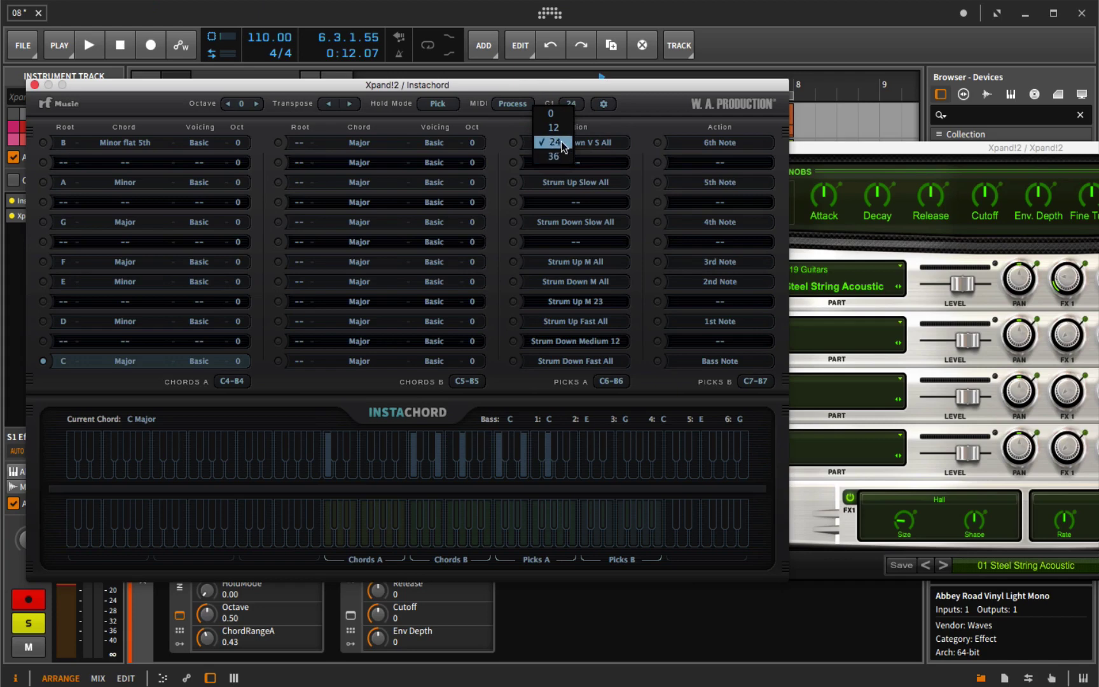
click(641, 103)
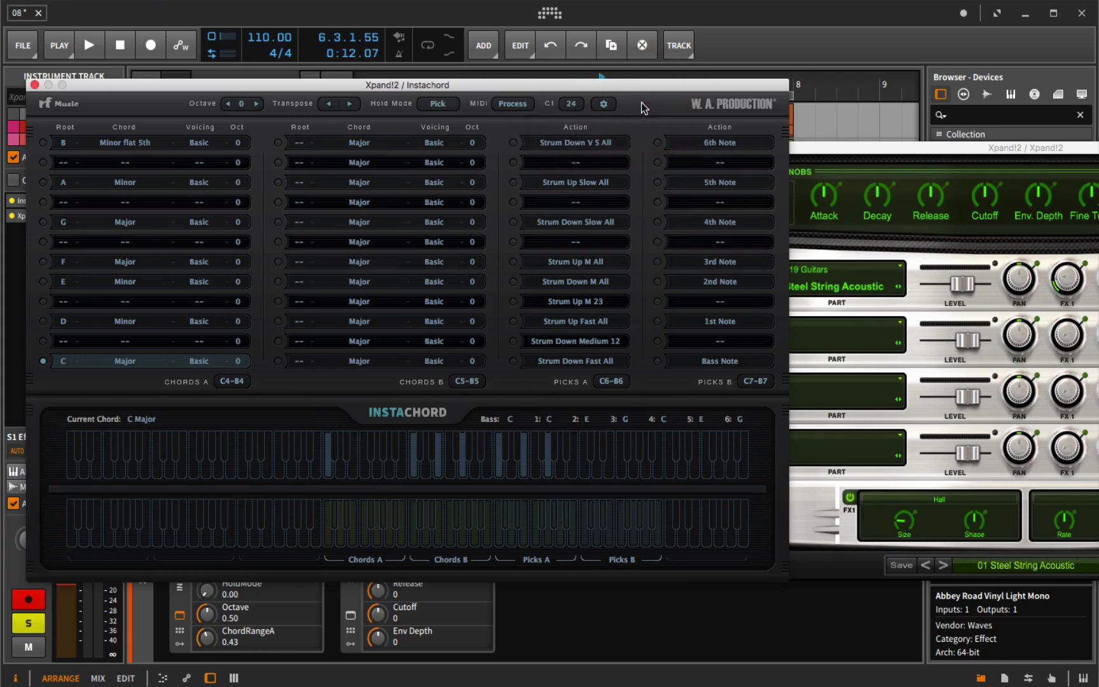
drag(641, 87, 822, 43)
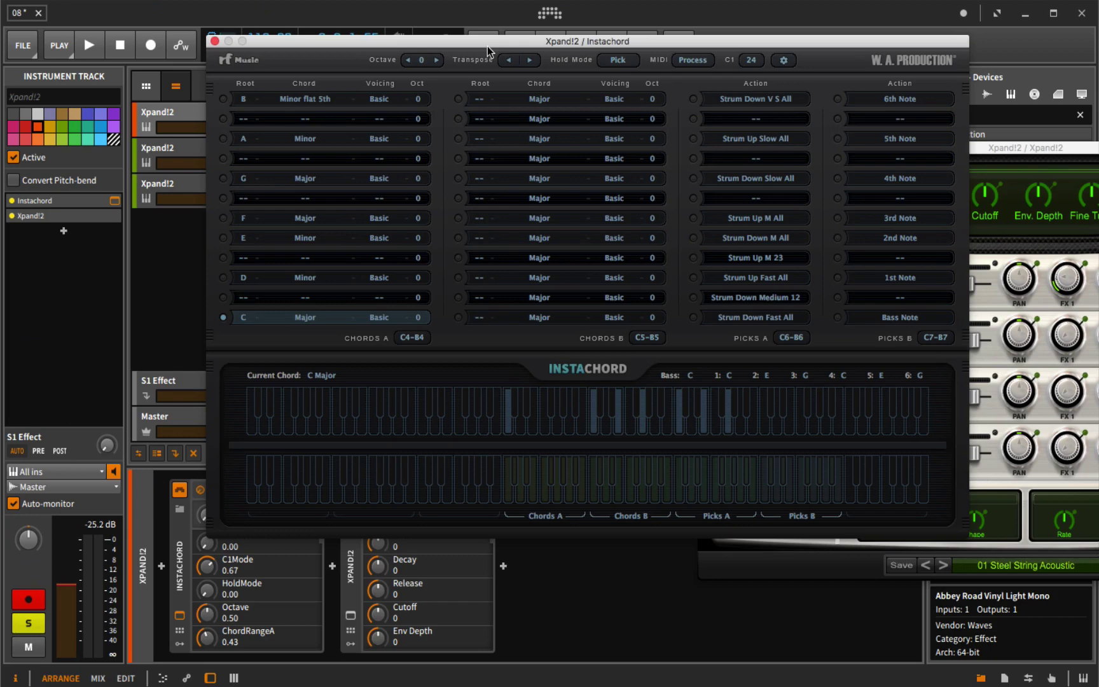
Try C1-B1 as the Chords A range, and set the range to C3-B3
click(419, 345)
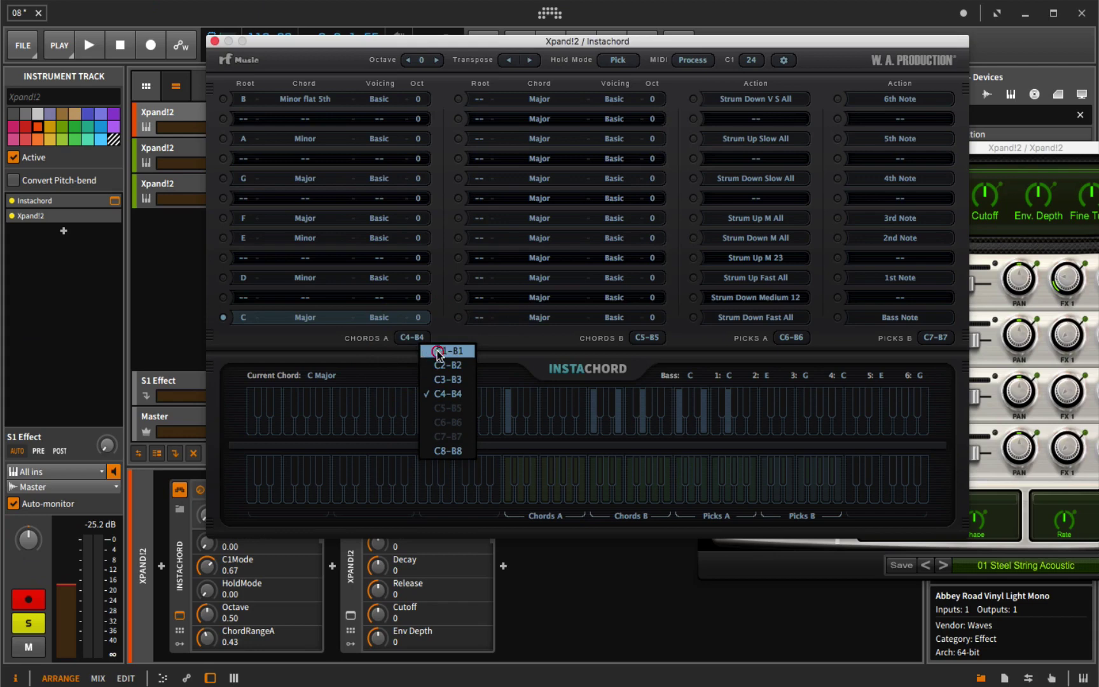
click(437, 352)
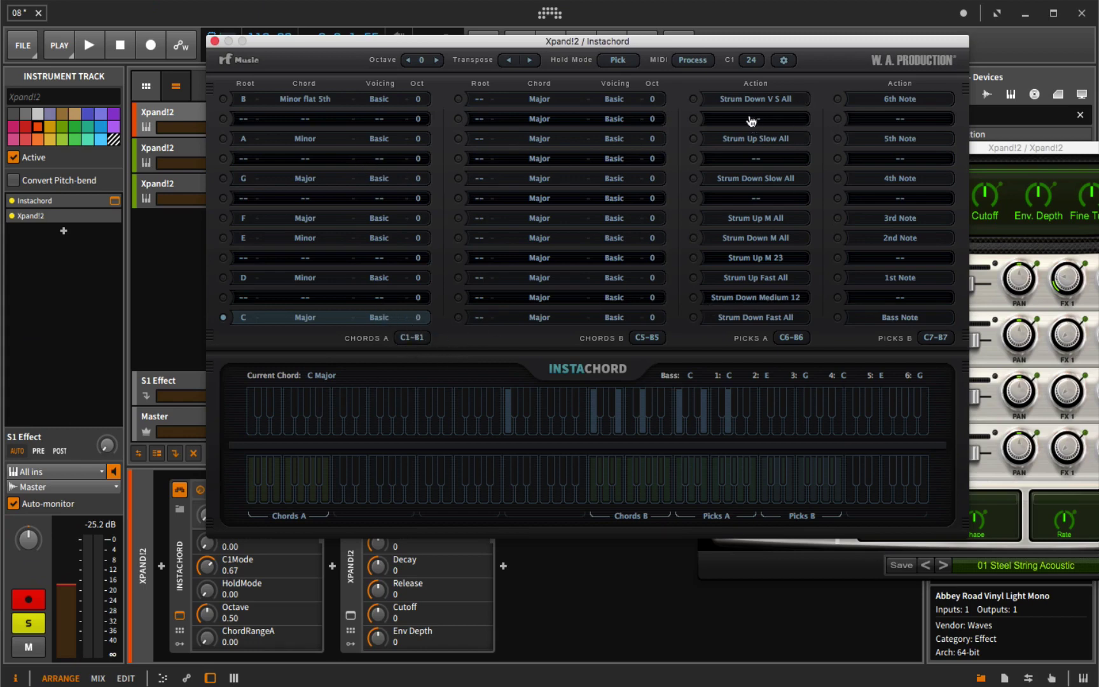
click(419, 340)
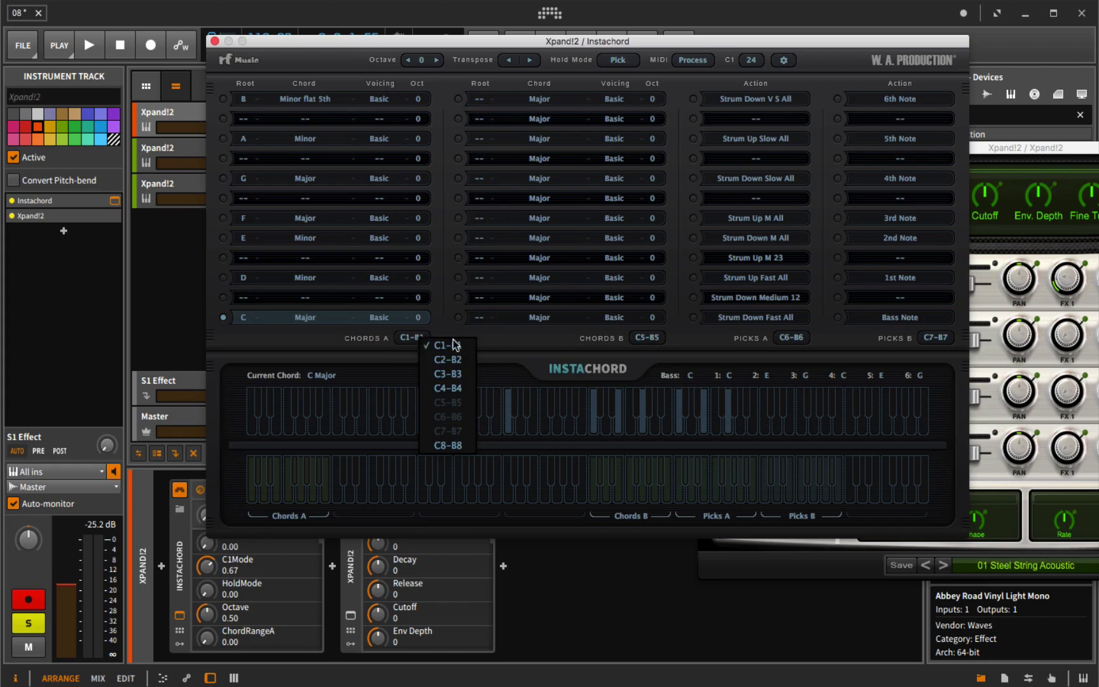
click(448, 376)
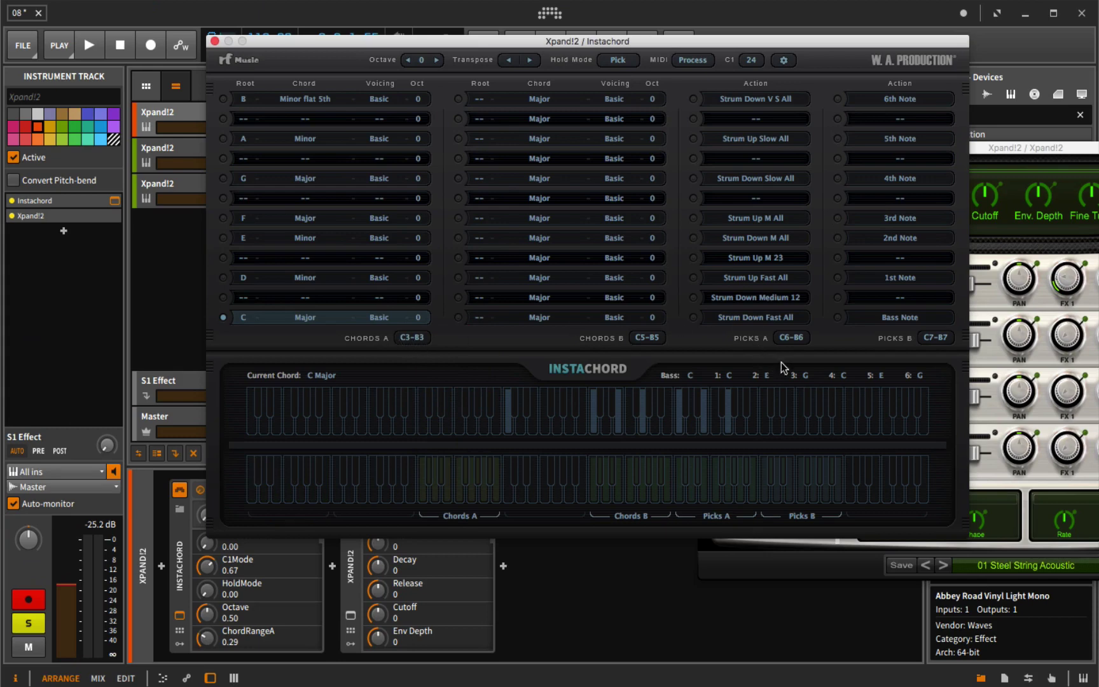
Set the Picks A range to C4-B4 and the C1 value to 36
click(793, 341)
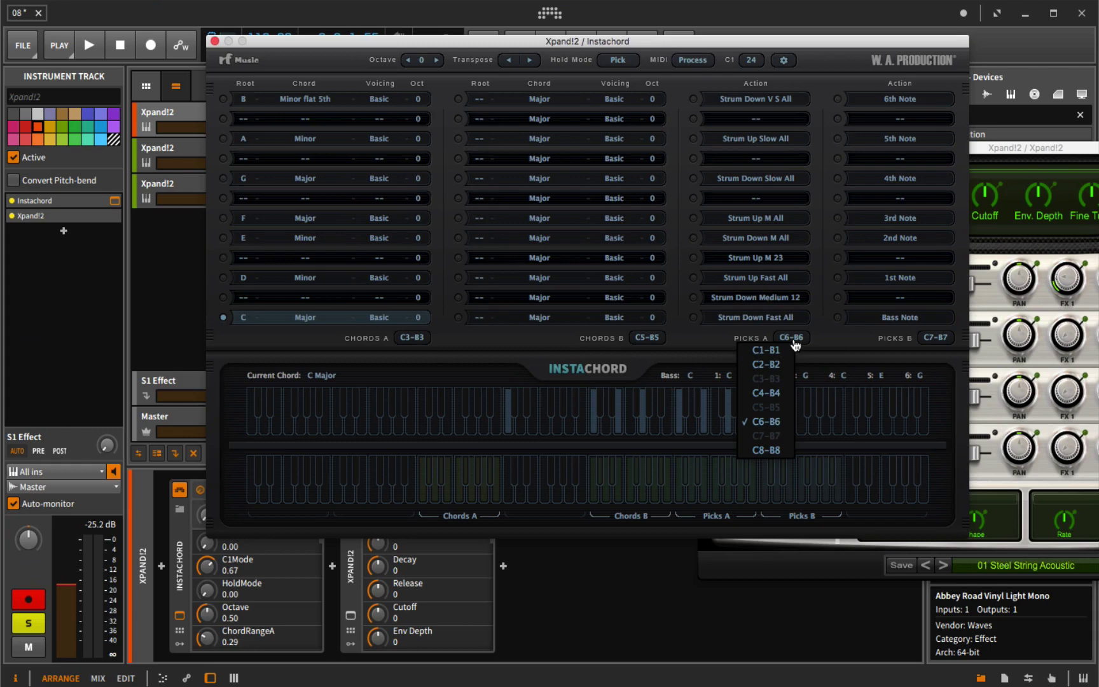
click(778, 390)
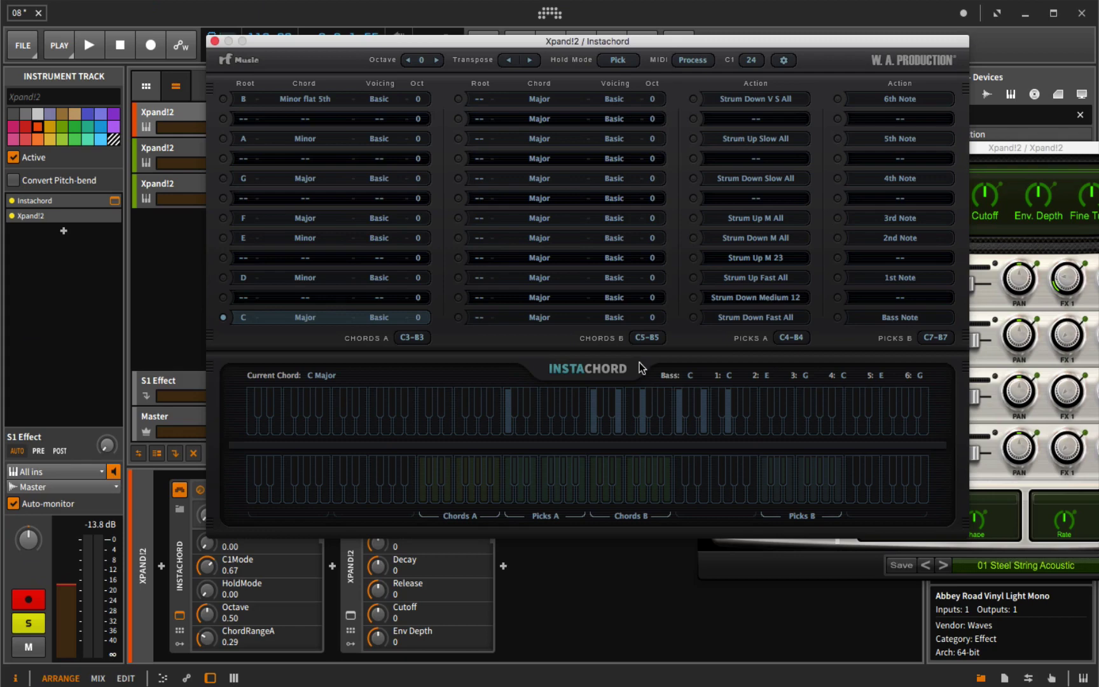
click(750, 64)
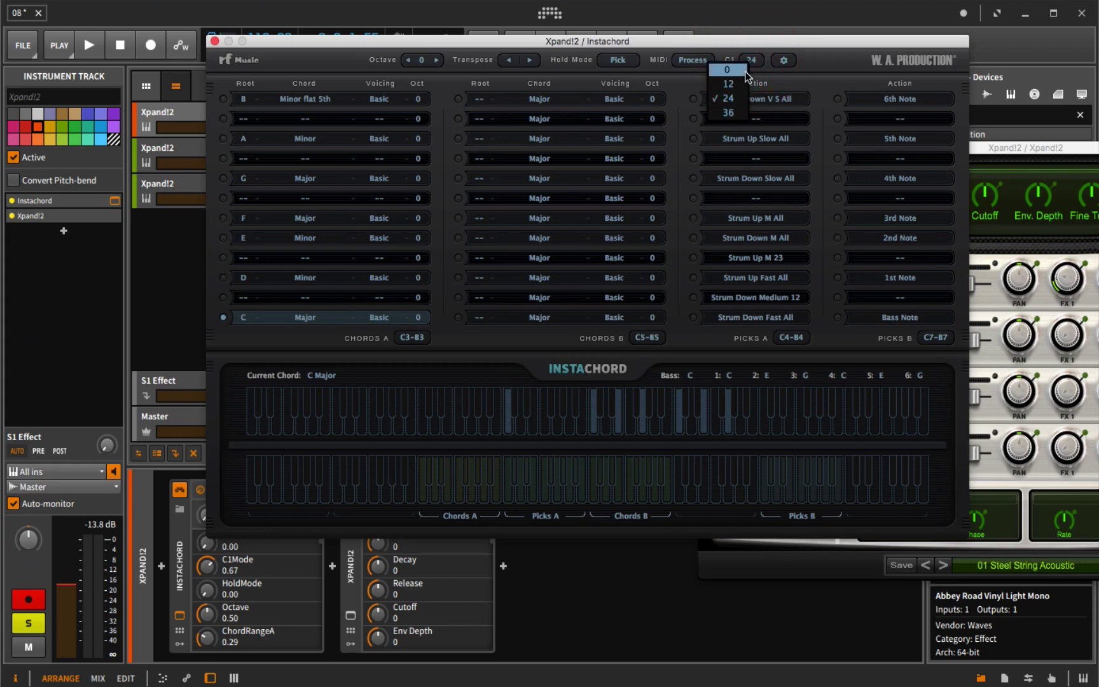
click(736, 112)
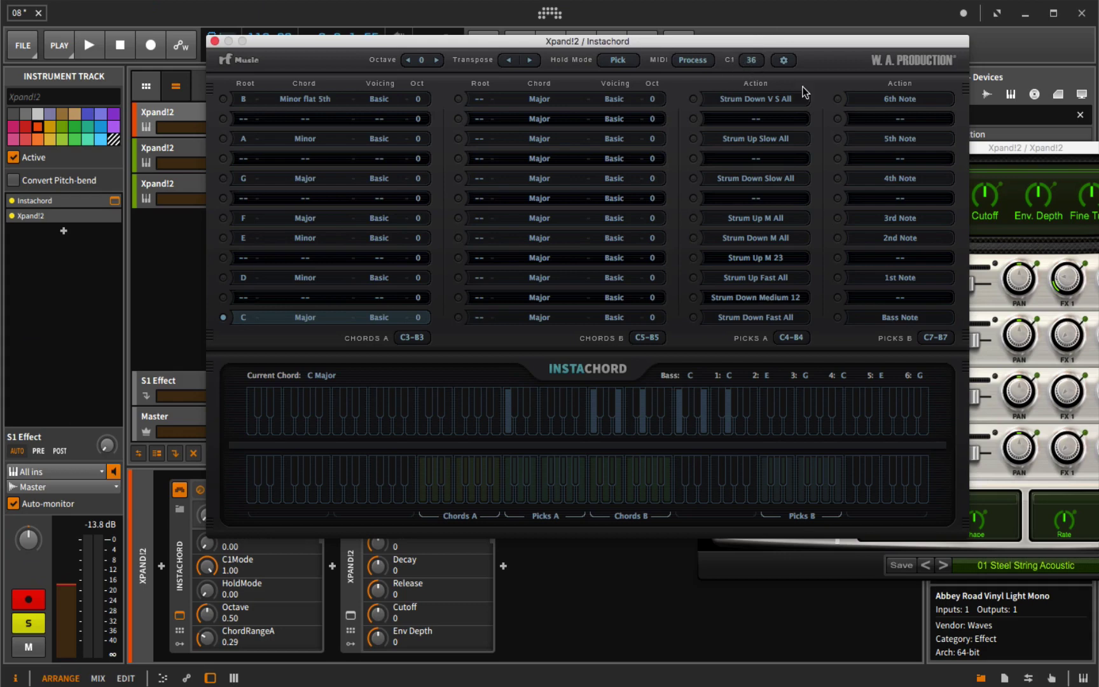
Try 24 as Instachord's C1 value, and return the value to 36
click(753, 60)
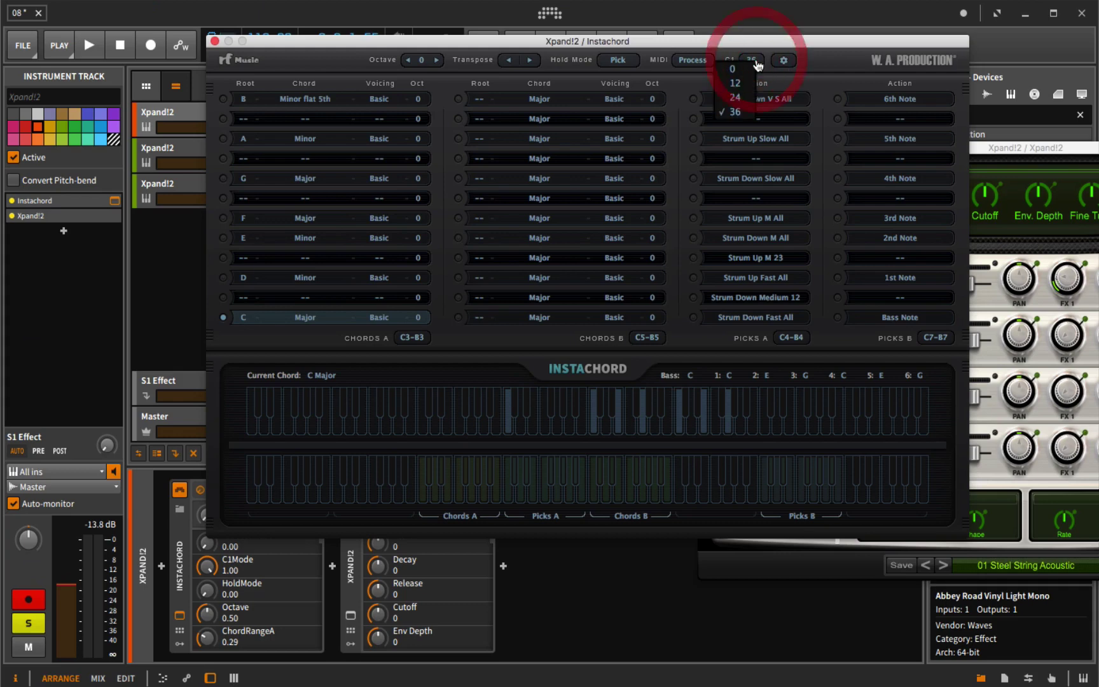
click(743, 100)
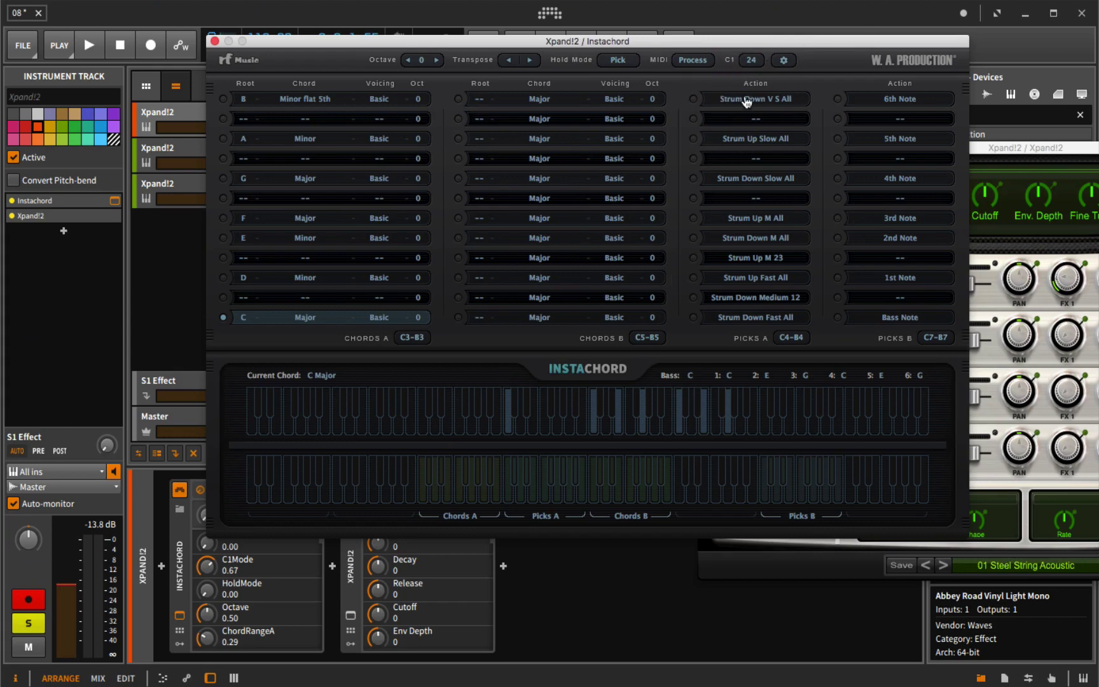
click(758, 60)
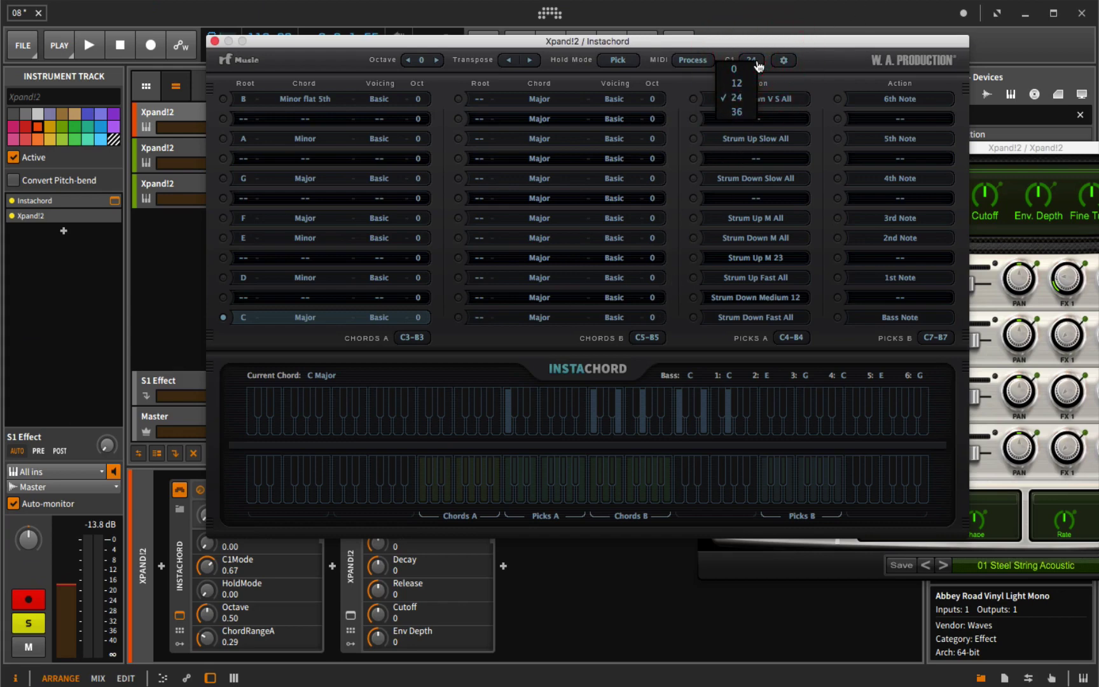
click(739, 112)
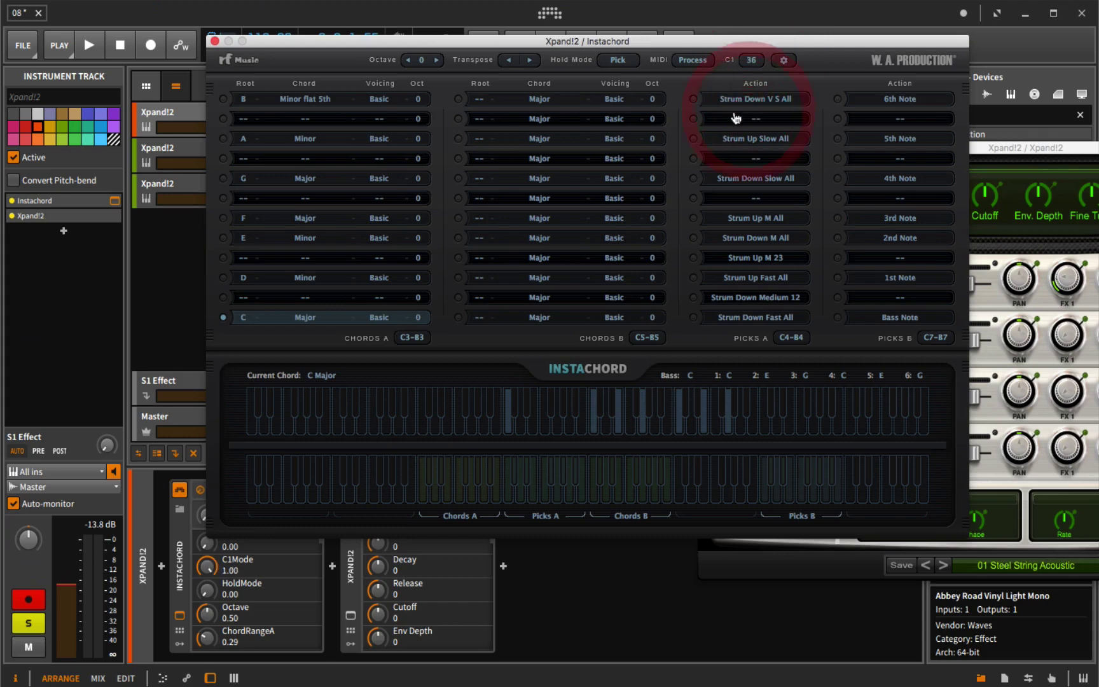
Examine the key ranges available for Chords A, Chords B, Picks A and Picks B without changing any assignment
click(420, 337)
click(671, 342)
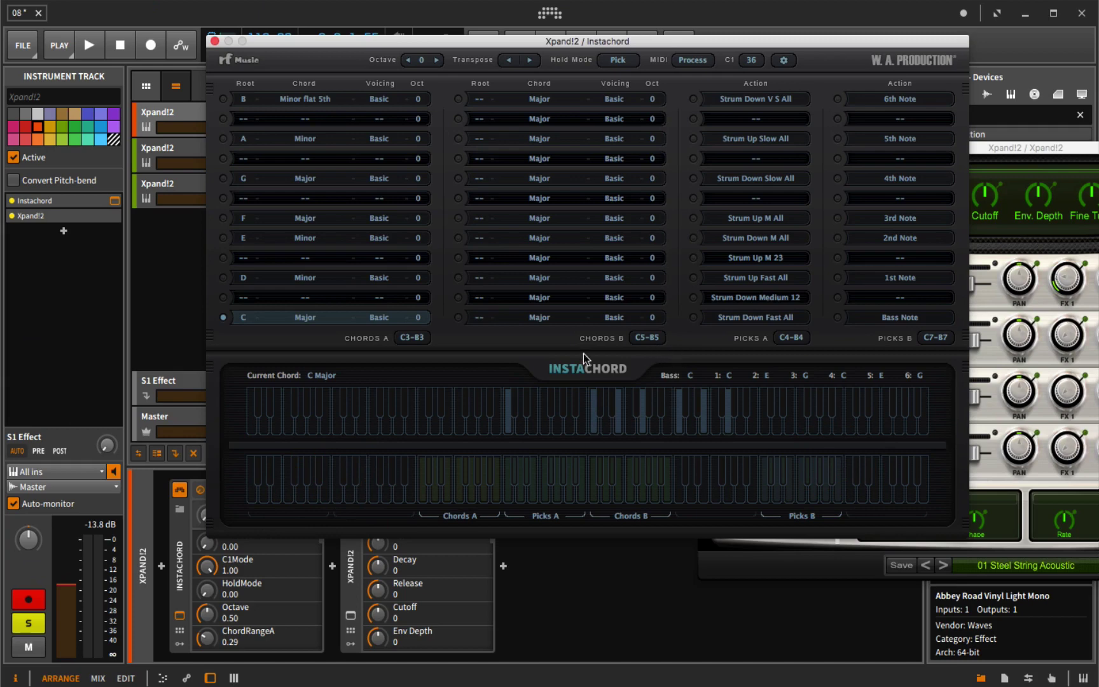
click(411, 337)
click(647, 337)
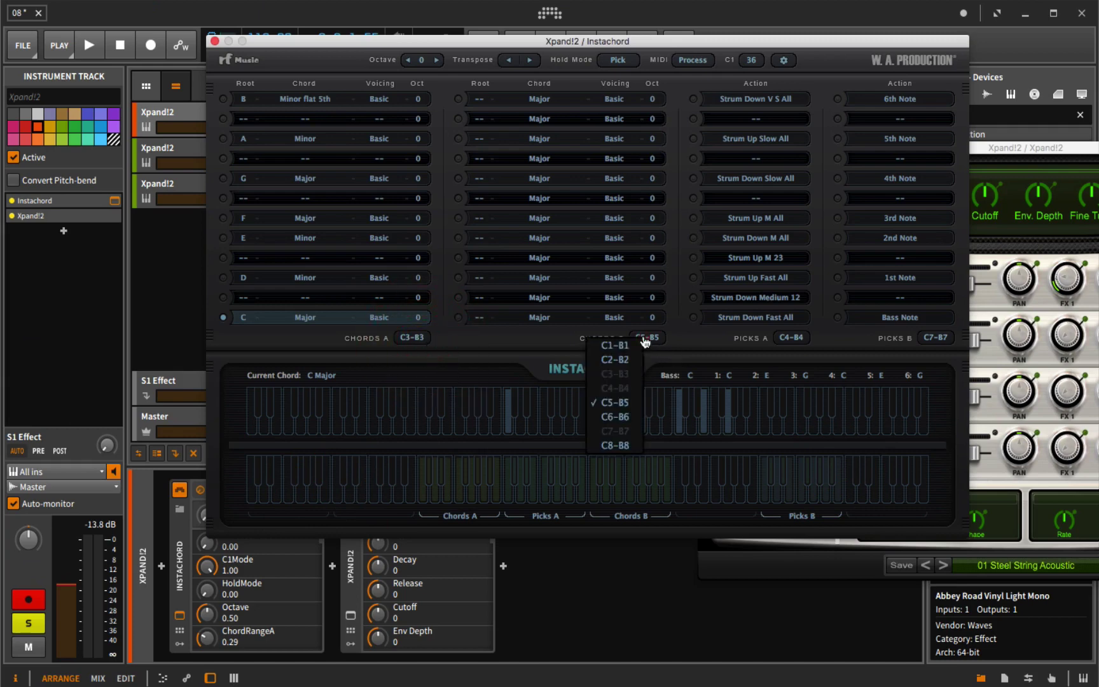
click(791, 337)
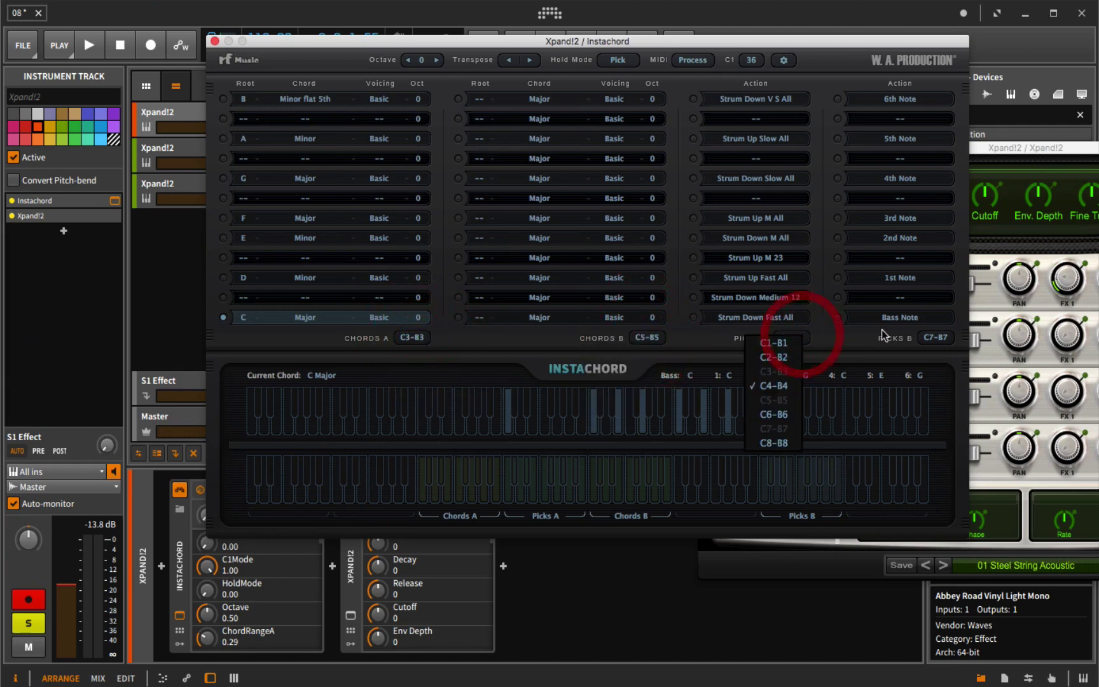
click(936, 337)
click(518, 363)
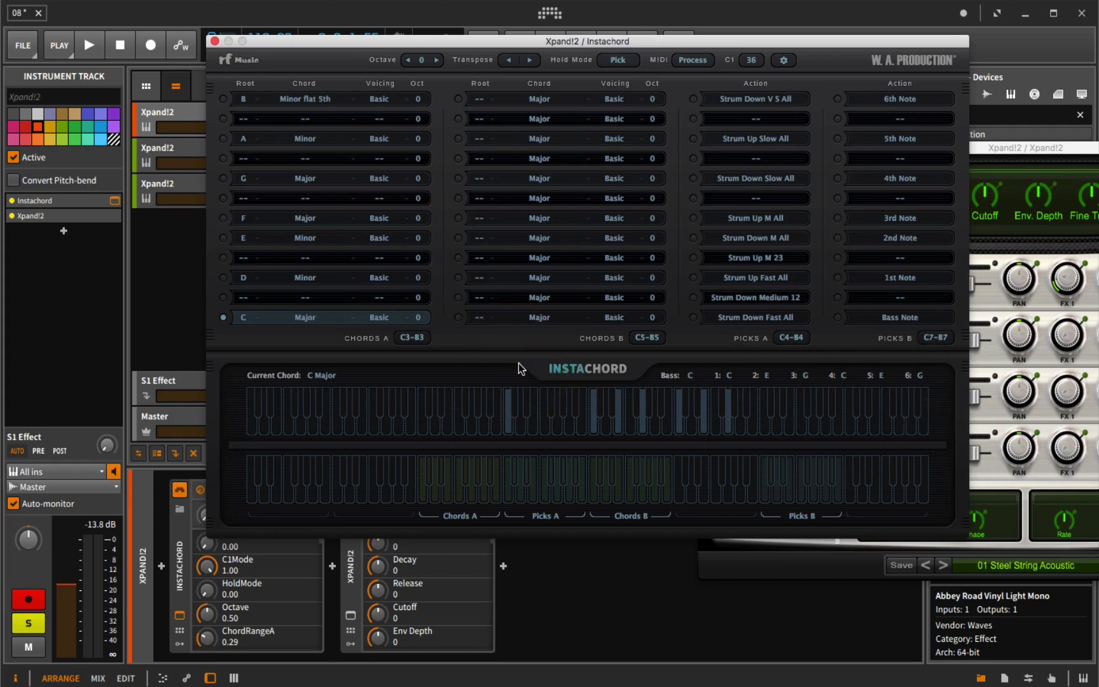
Compare the selectable key ranges of Chords B with those of Chords A, keeping both assignments
click(648, 337)
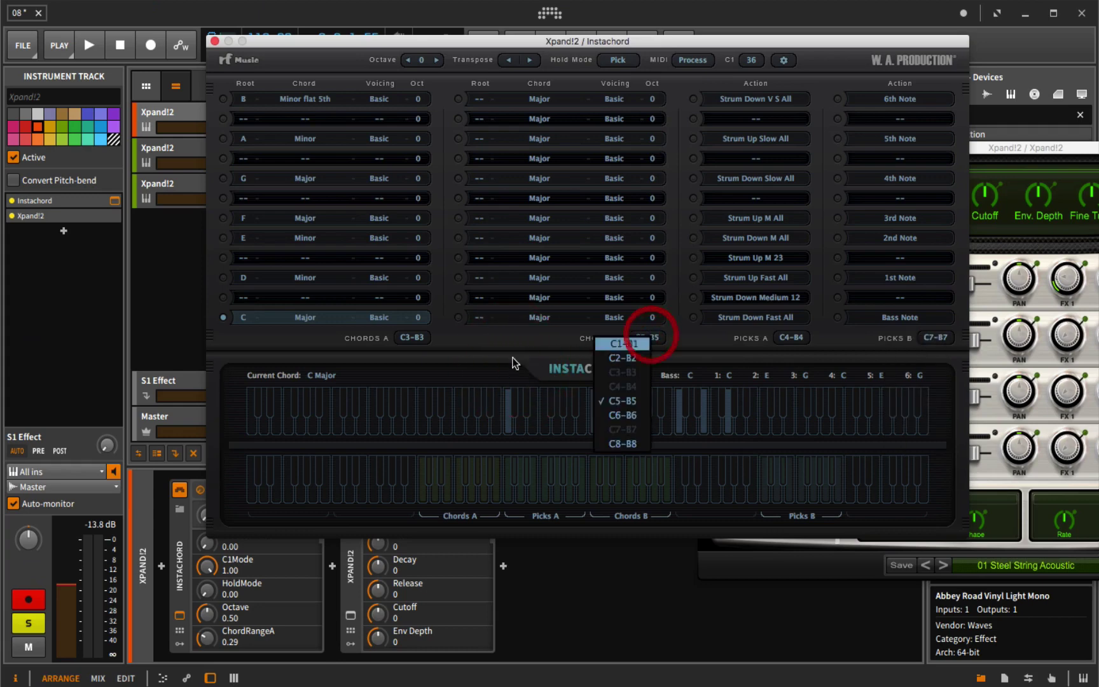
click(420, 344)
click(417, 342)
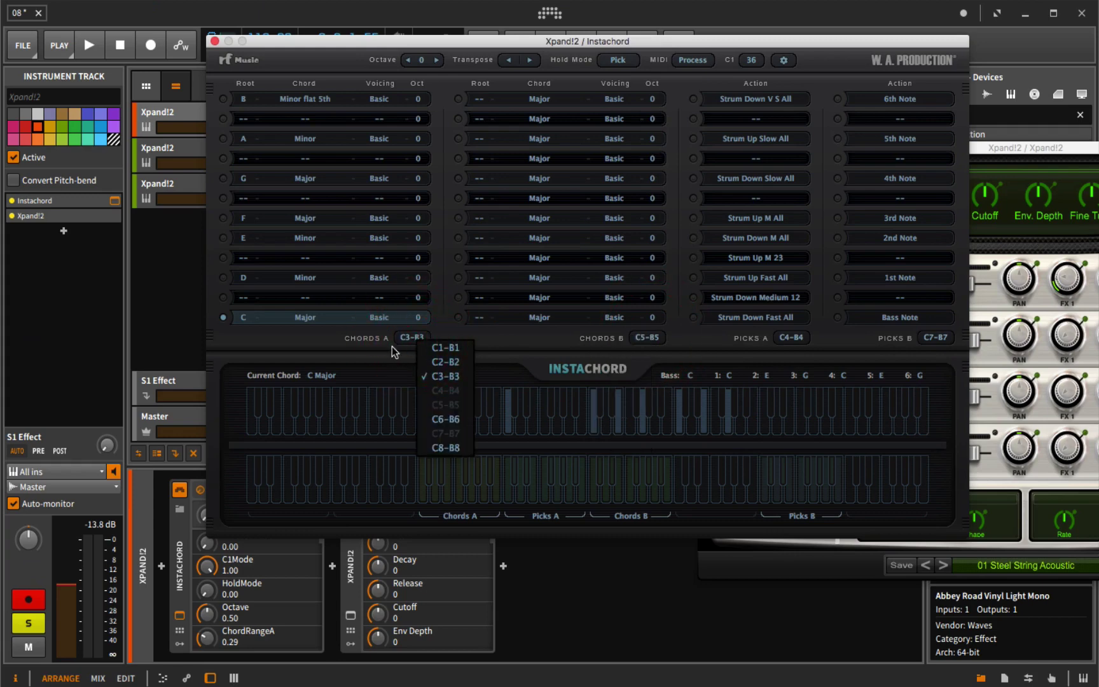
click(387, 347)
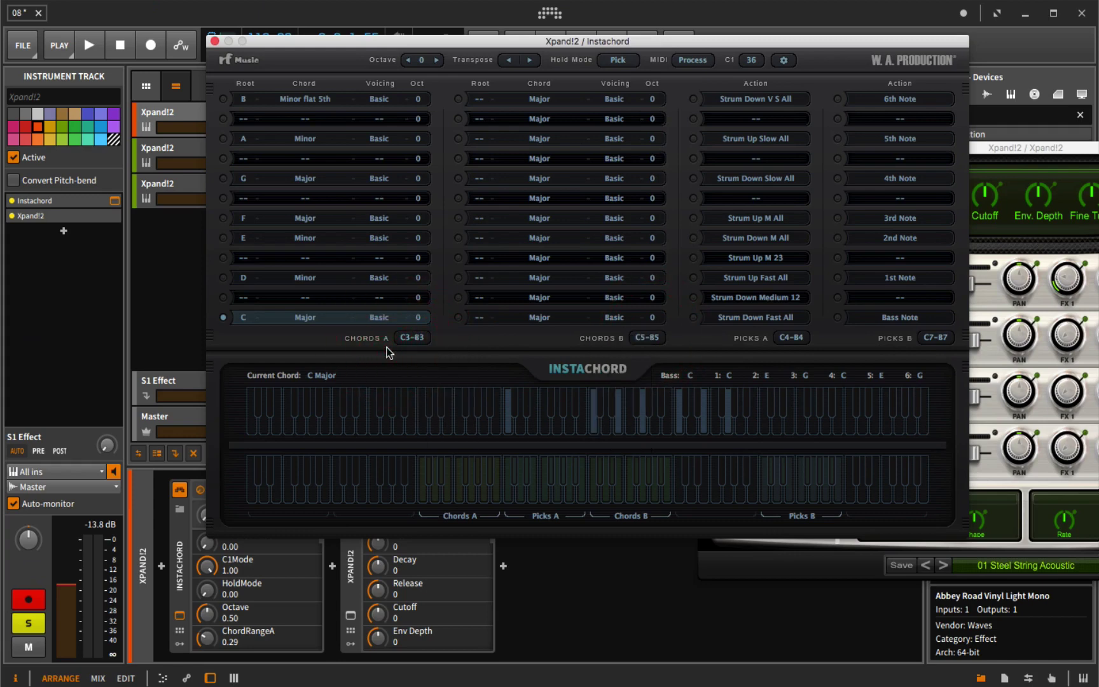
Recheck the range choices of both chord sections and both pick sections, and nudge the Instachord window slightly
click(417, 340)
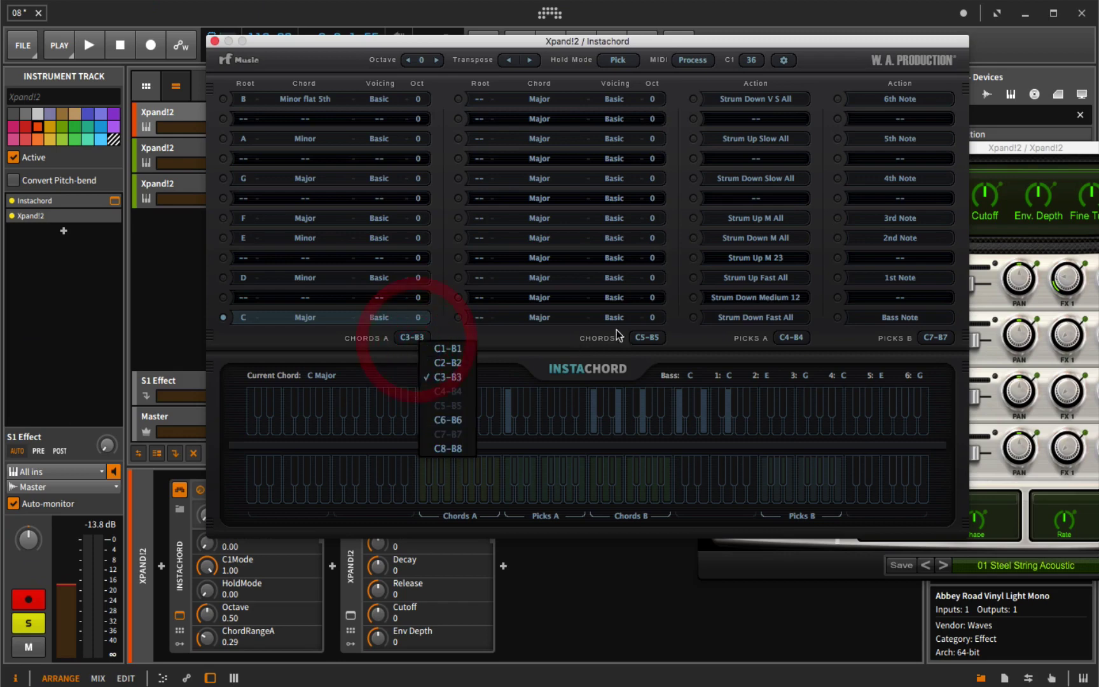
click(657, 336)
click(792, 338)
click(793, 337)
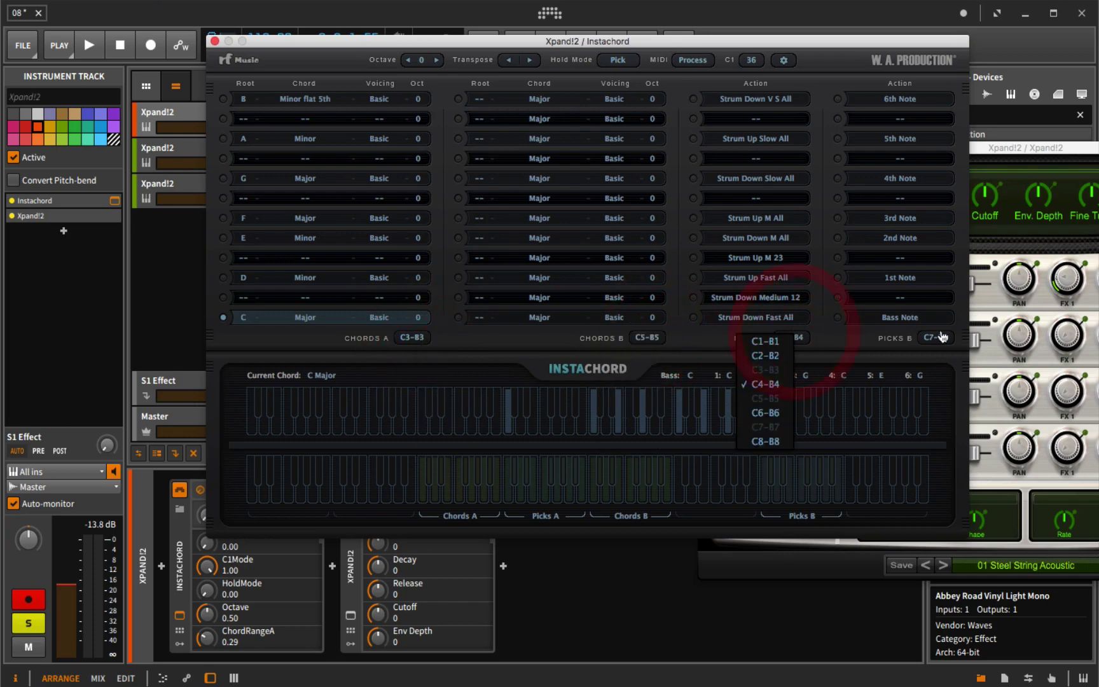
click(941, 337)
click(942, 337)
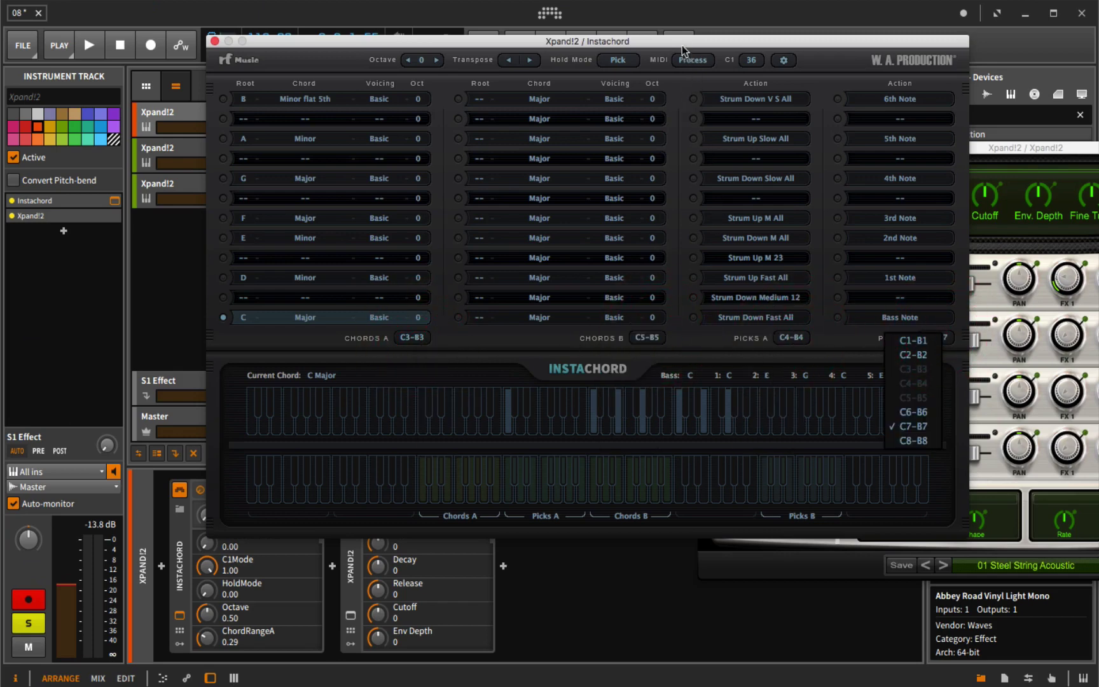
drag(681, 47, 679, 46)
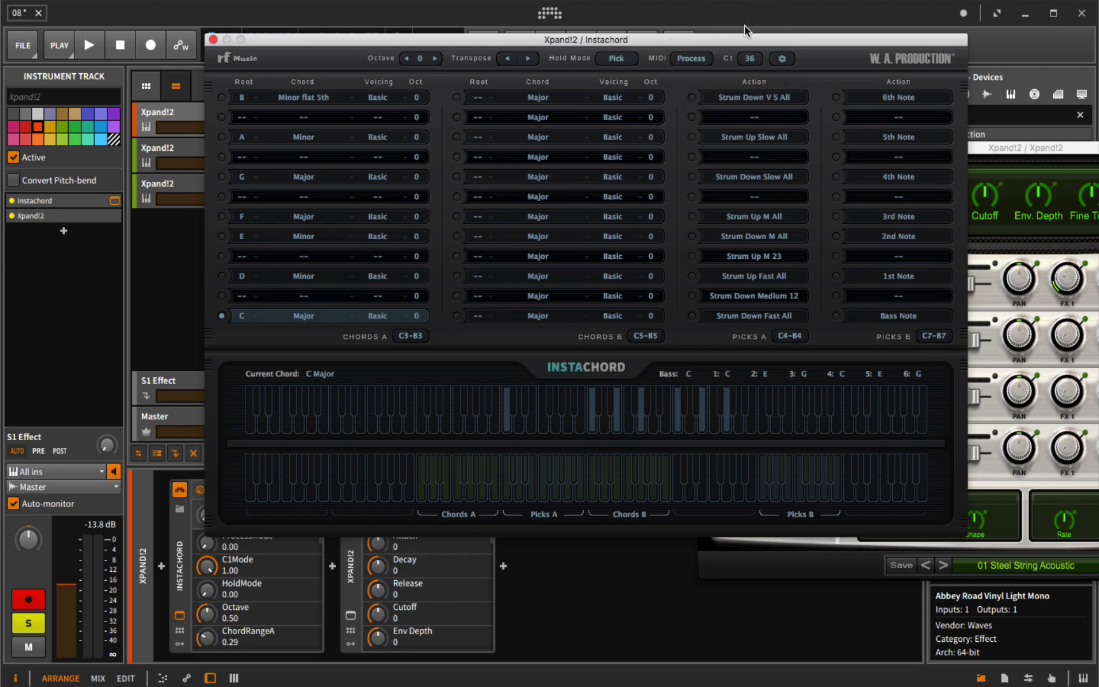
Try C1 values of 12 and 0, and set C1 back to 36
click(751, 58)
click(750, 59)
click(744, 71)
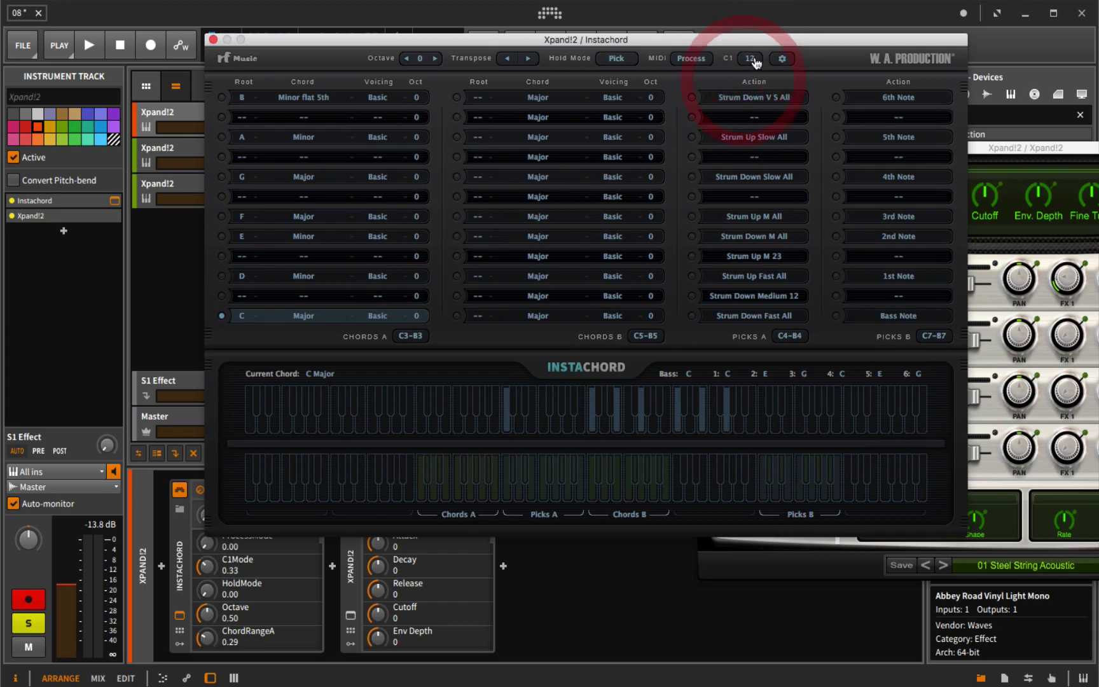
click(750, 59)
click(733, 68)
click(750, 59)
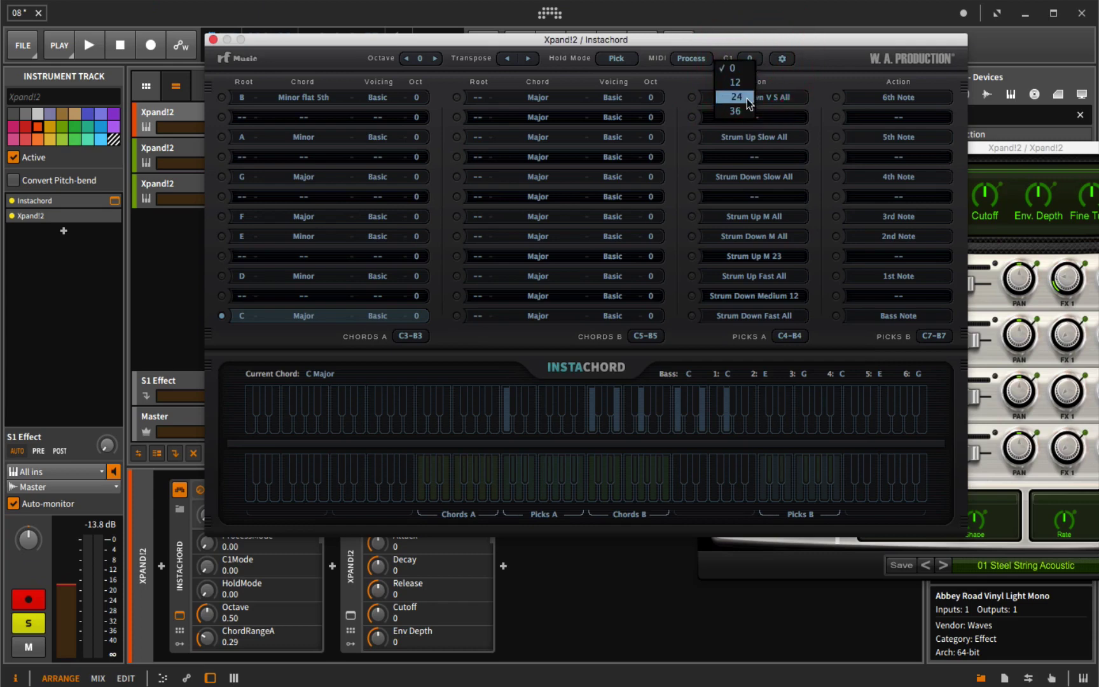
click(736, 110)
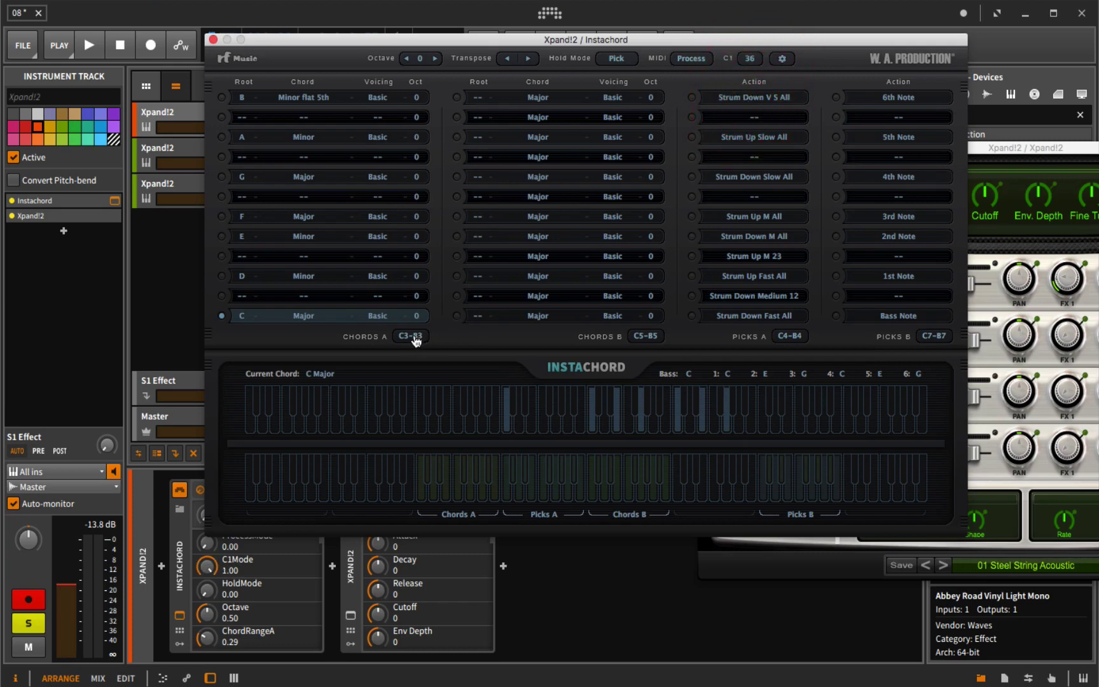